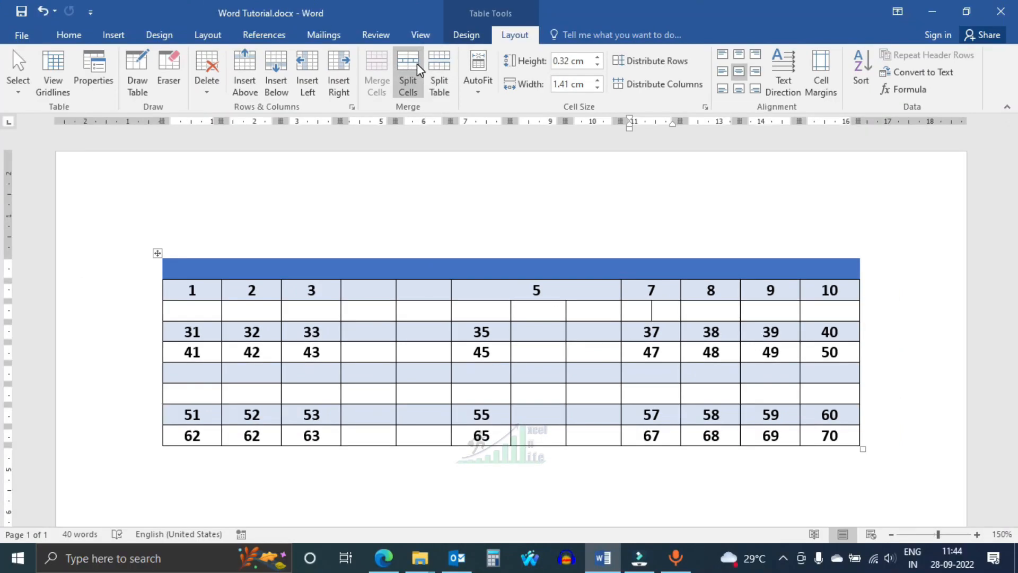
- Split the blank cell under 7 into 3 columns and 1 row, and split the table at the row starting with 31
click(389, 35)
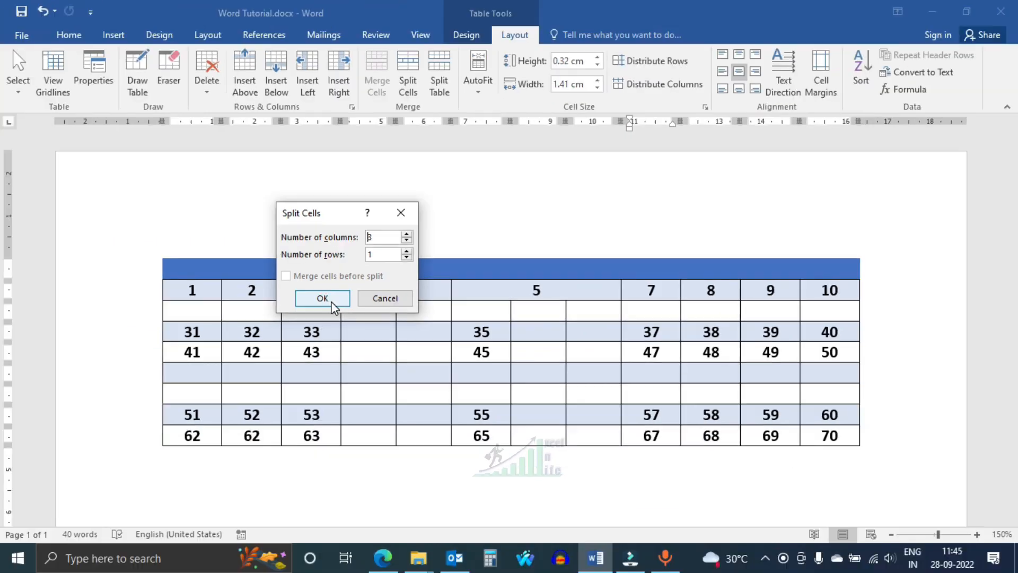
click(332, 303)
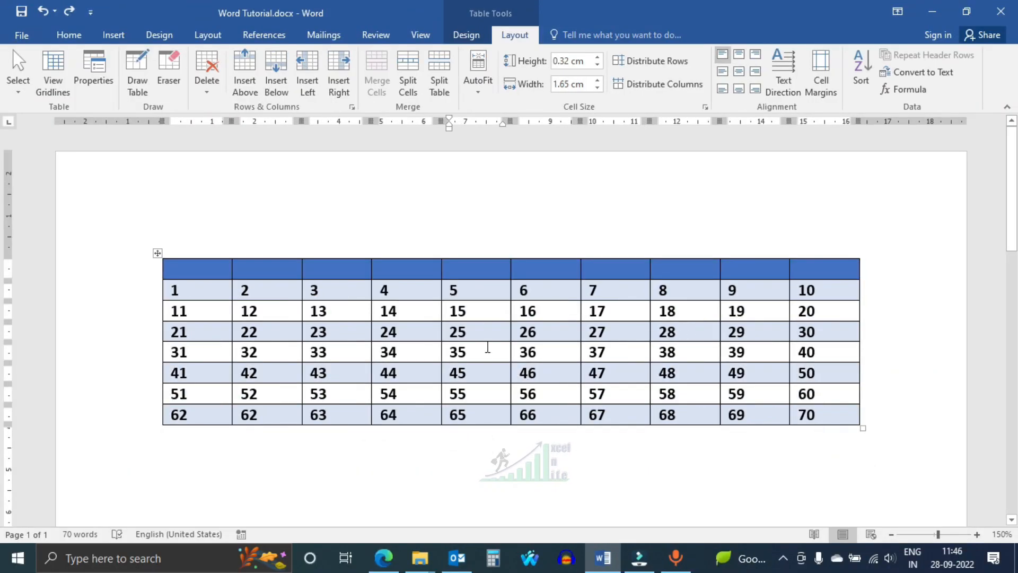
click(484, 354)
click(438, 65)
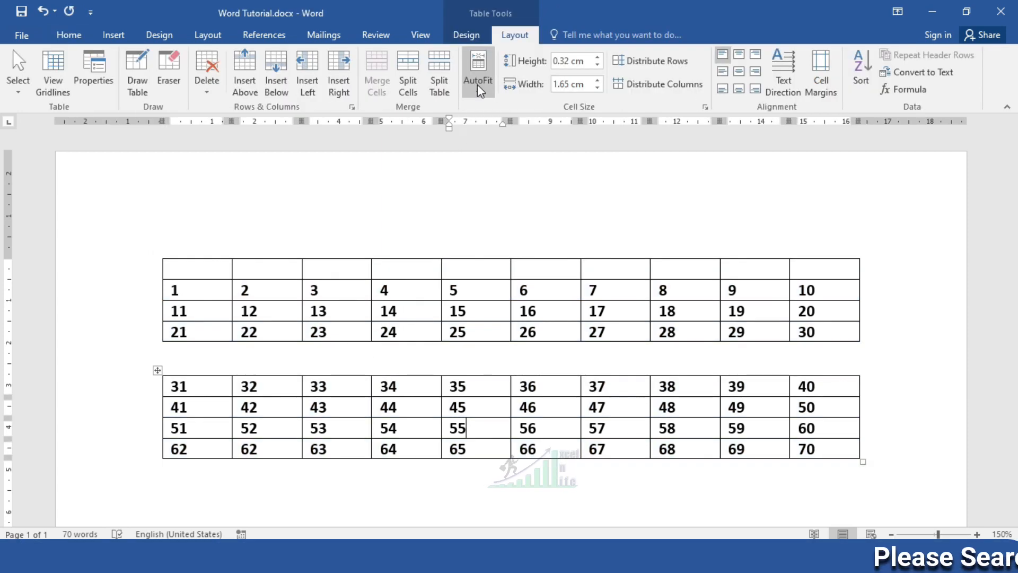
- AutoFit the lower table's columns to their contents, and refit that table to the window width
click(477, 84)
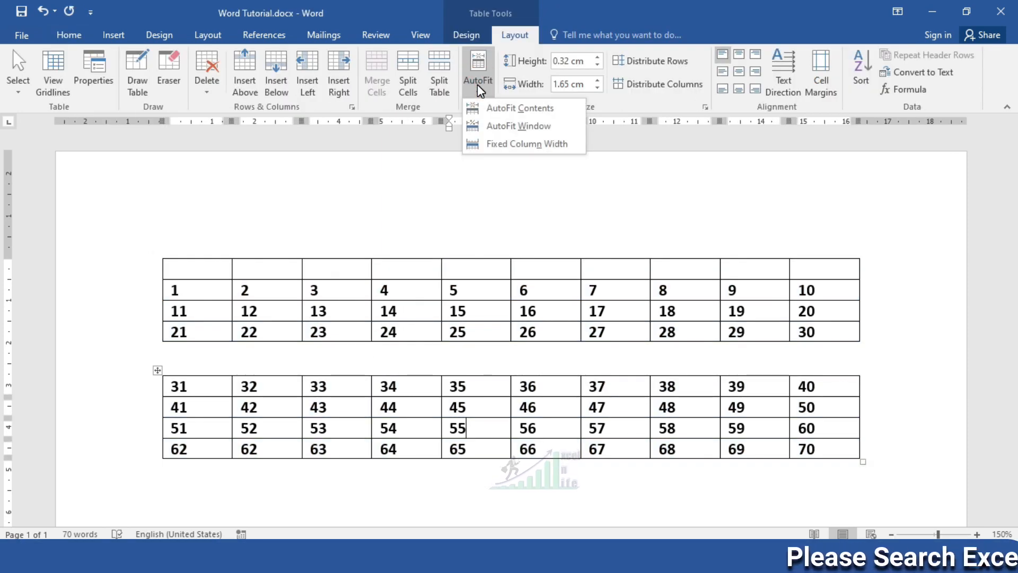
click(500, 110)
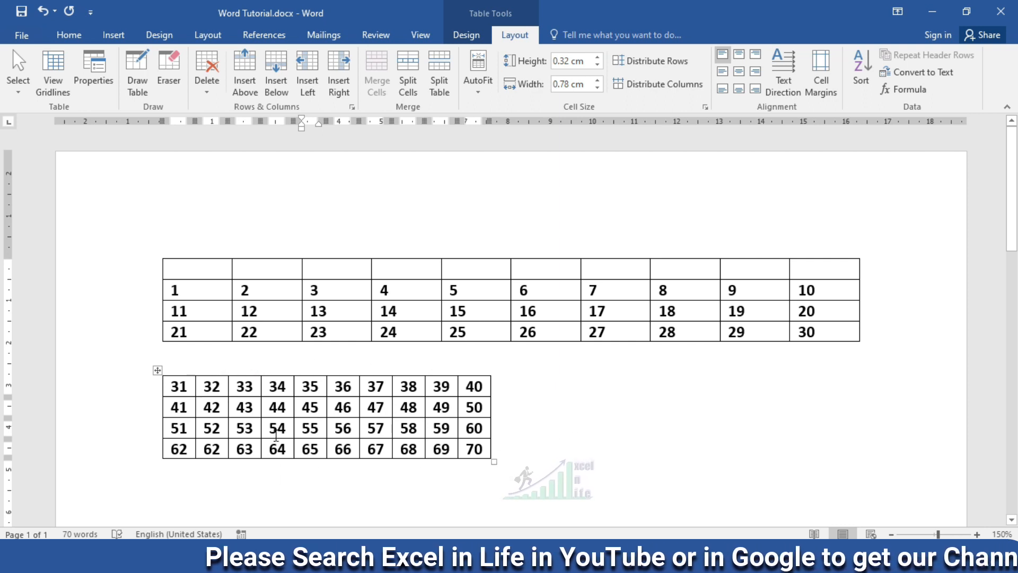
click(478, 79)
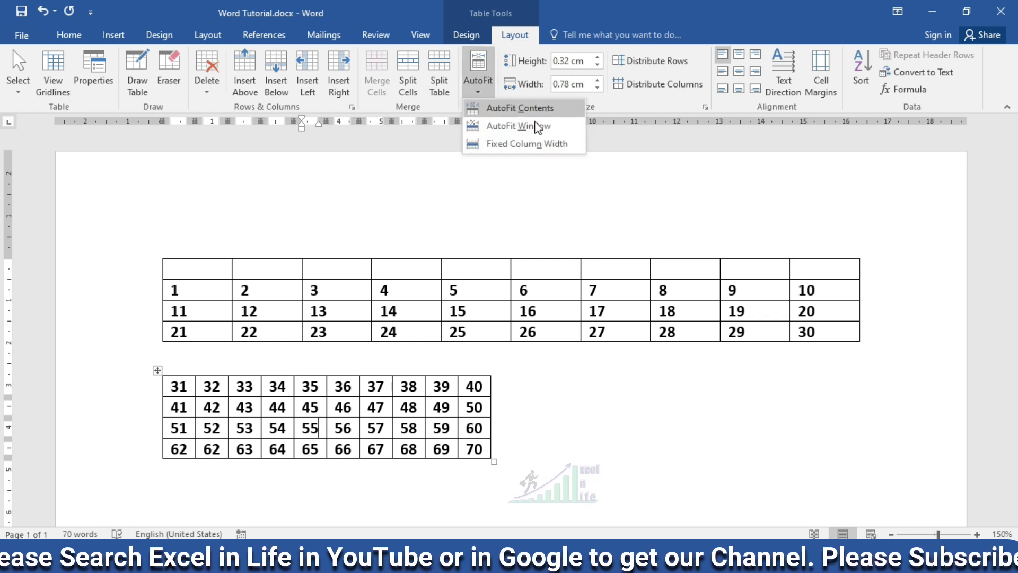
click(532, 133)
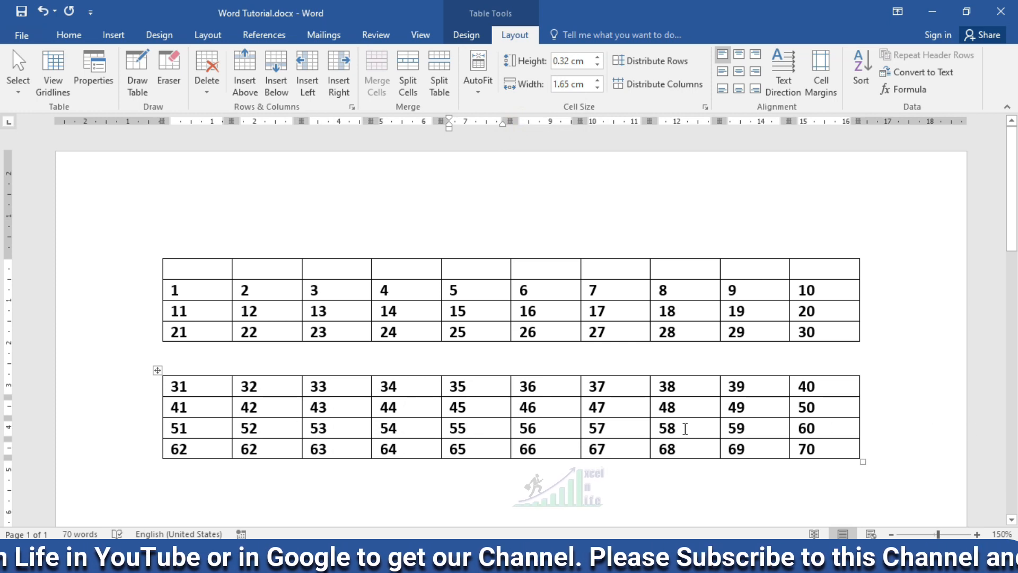
- Apply Fixed Column Width to the lower table, narrow its fifth column, and reapply the fixed width to the whole table
click(478, 94)
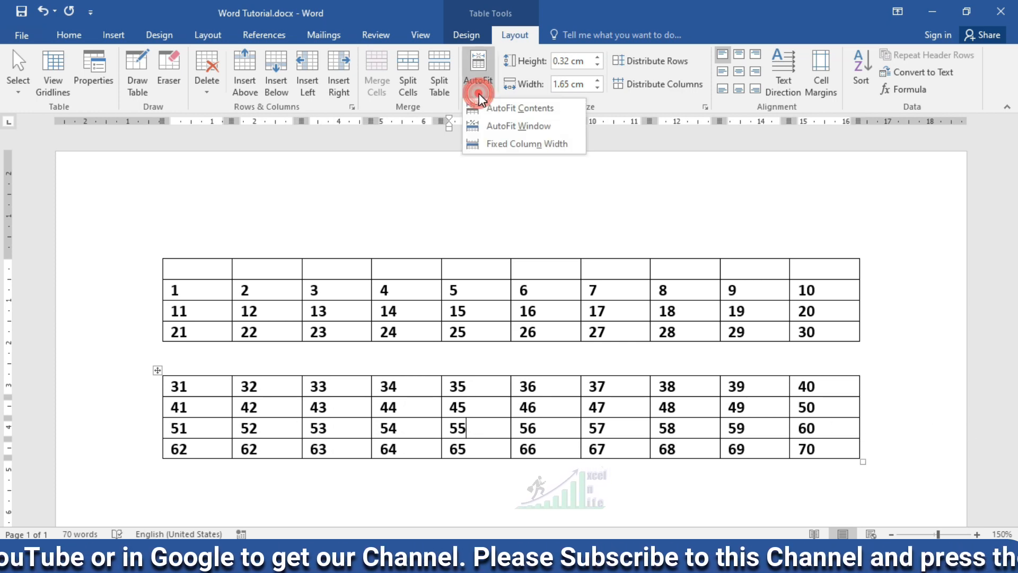
click(497, 145)
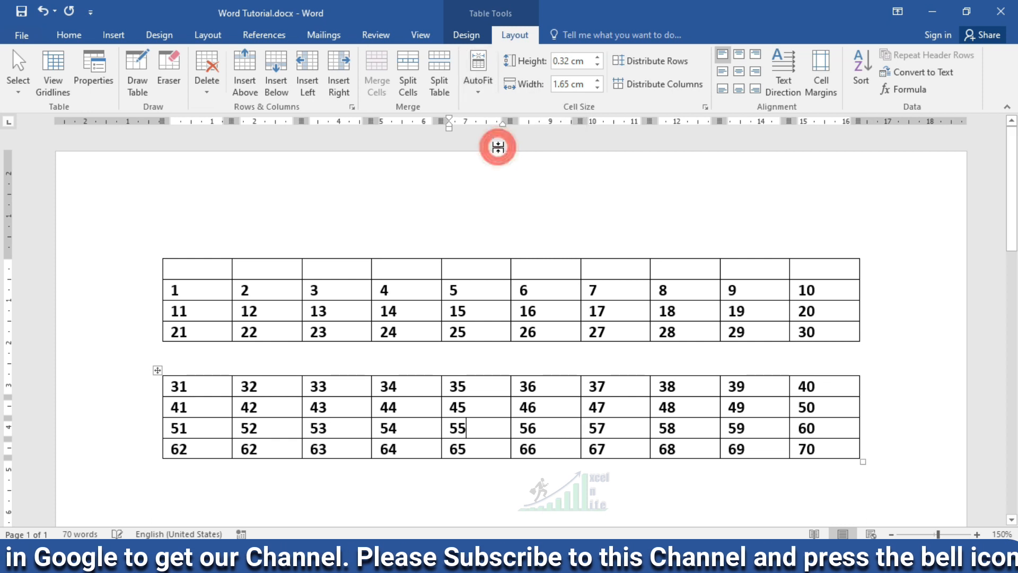
drag(511, 371, 479, 371)
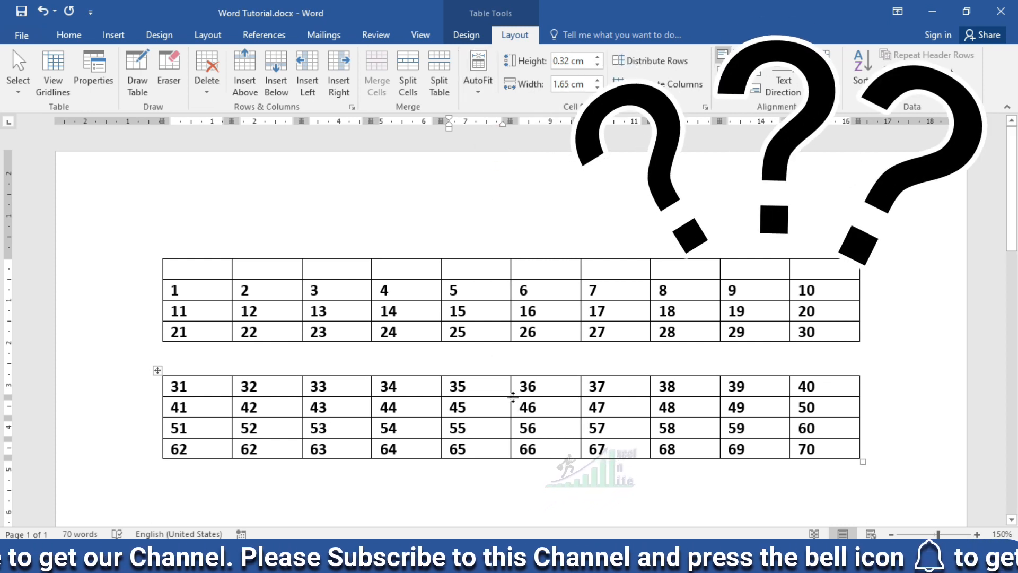
click(157, 371)
click(477, 89)
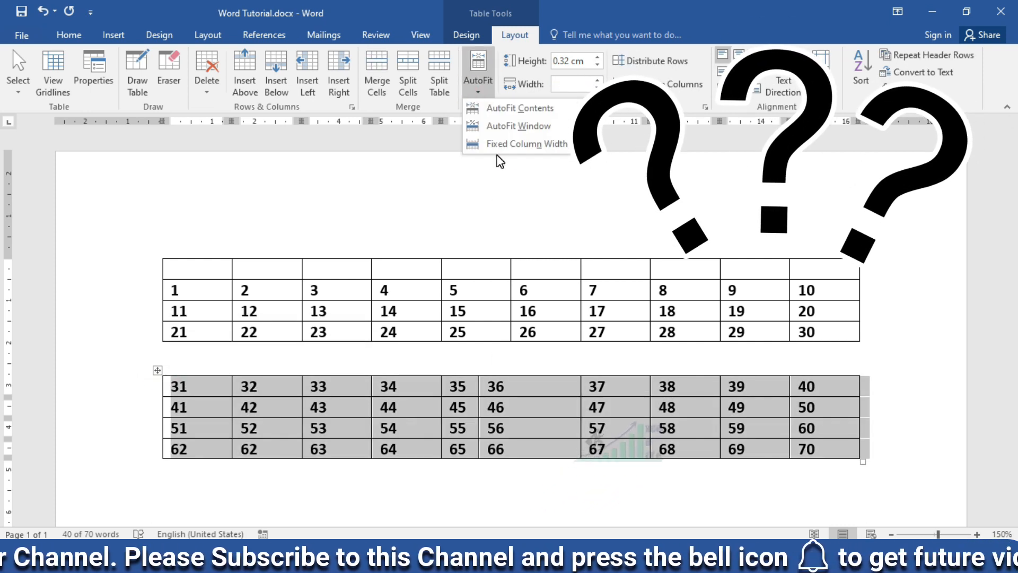
click(502, 148)
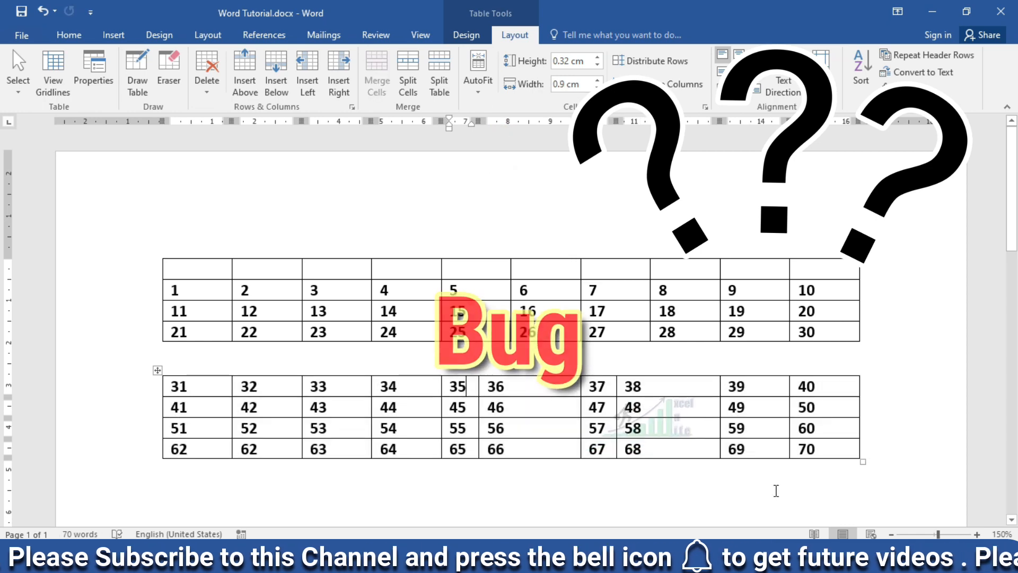
click(478, 87)
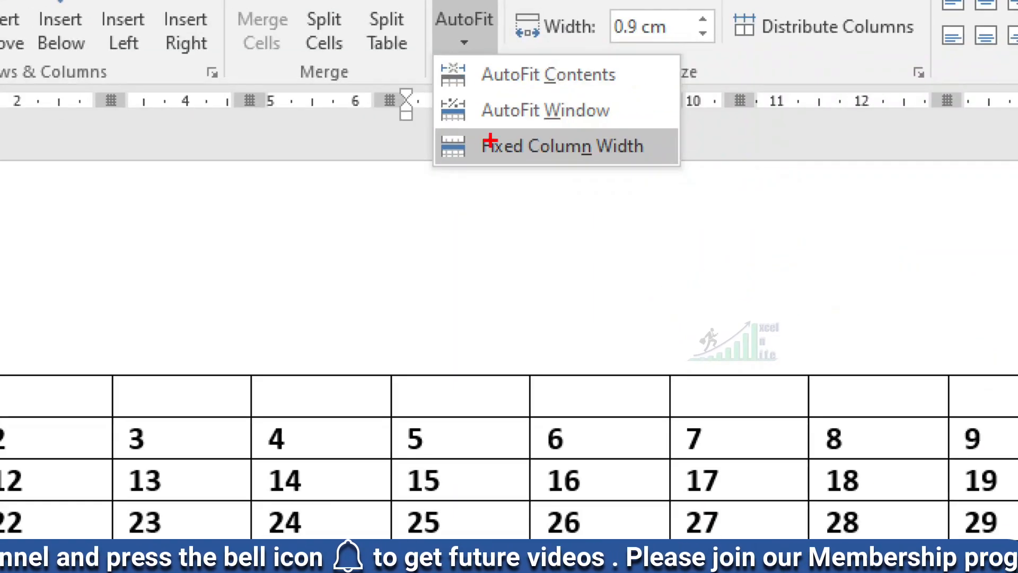
- Set the table's preferred width to 1 cm in Table Properties
click(646, 223)
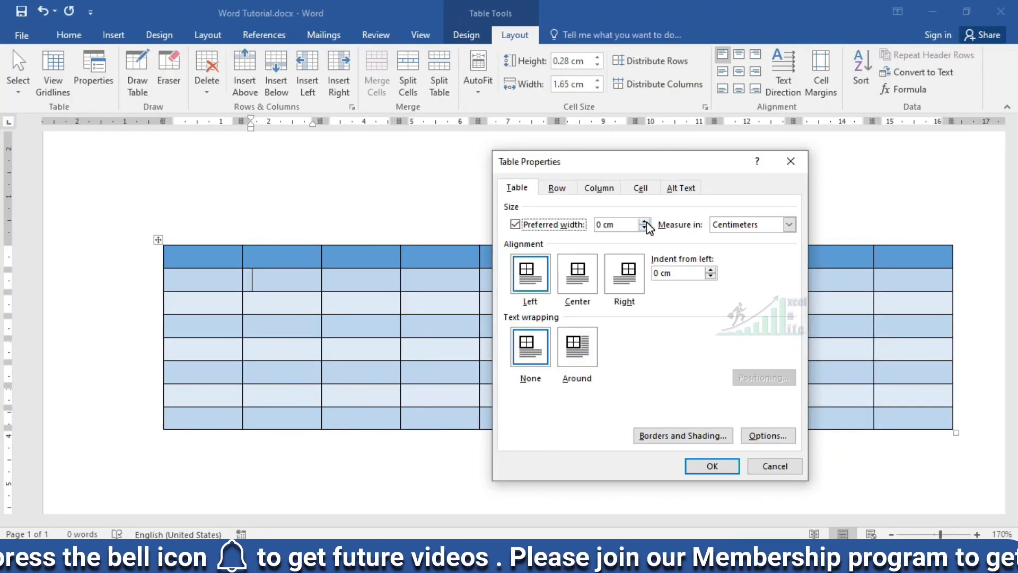
click(645, 221)
click(645, 221)
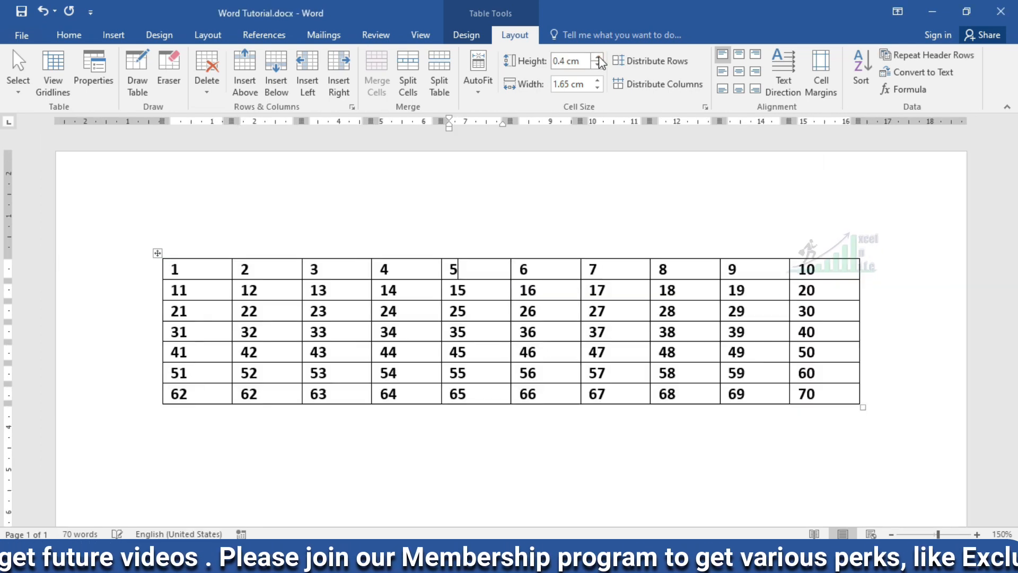
- Set the first row's height to 1.1 cm and distribute all the table's rows evenly
click(598, 56)
click(598, 56)
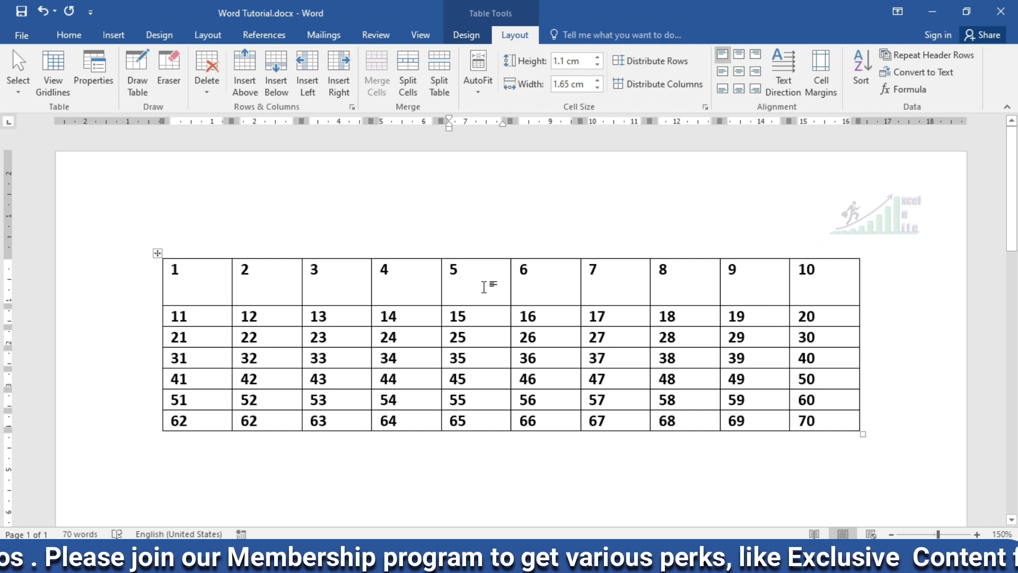
drag(484, 287, 477, 421)
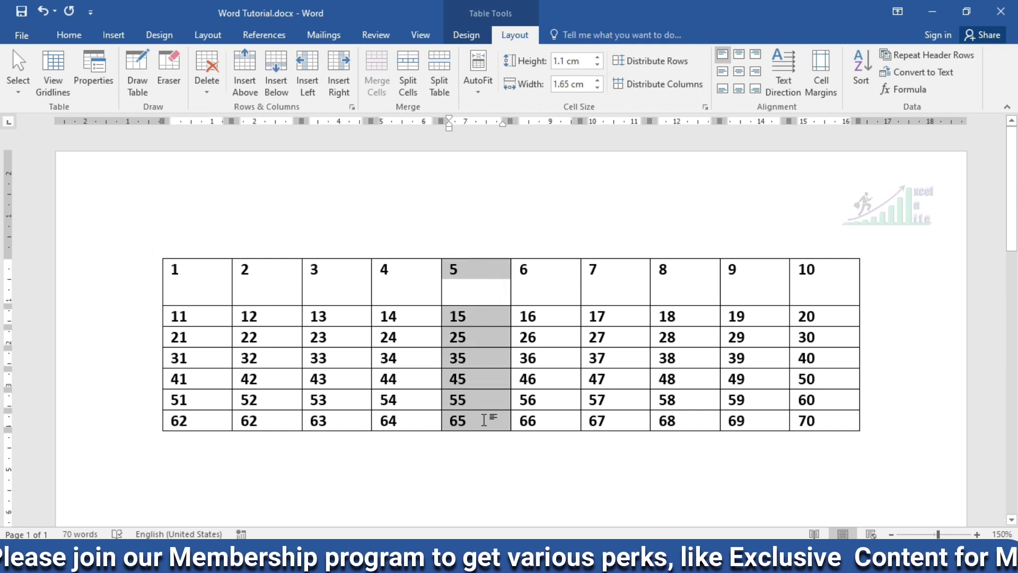
click(642, 68)
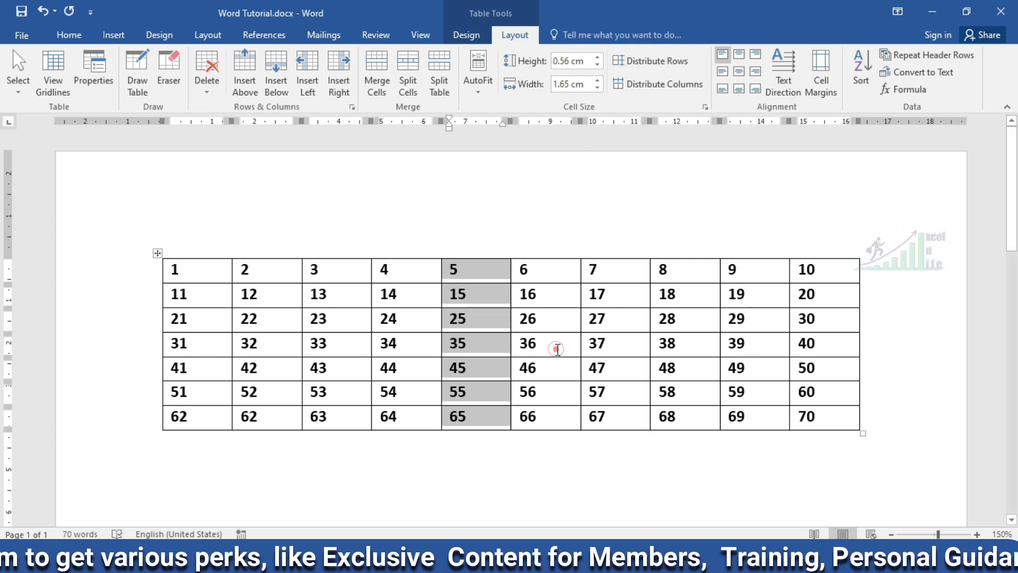
- Widen the column headed 6 to 3 cm, and distribute the columns evenly using the row starting with 11
click(536, 280)
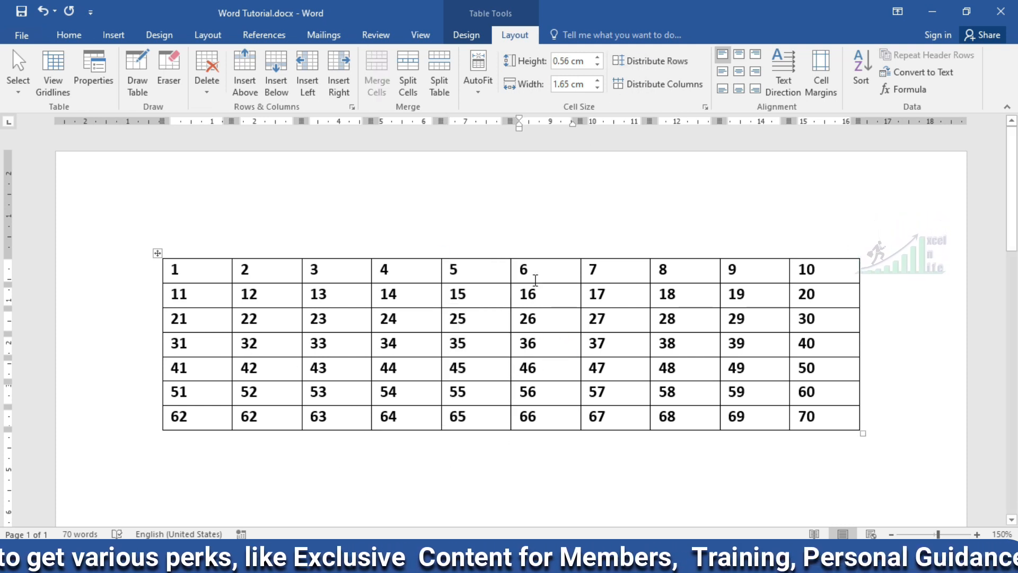
click(597, 80)
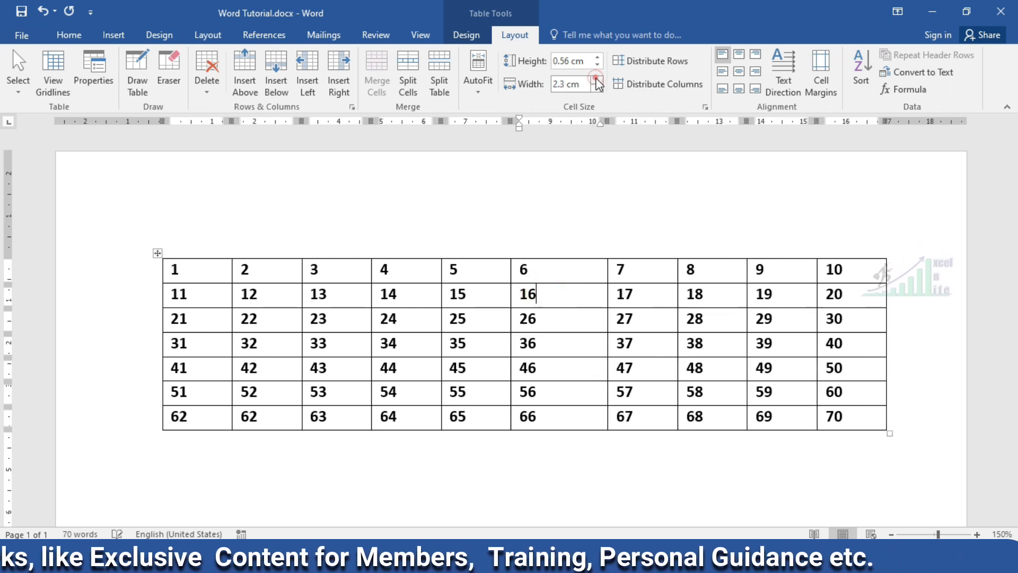
click(596, 80)
click(597, 80)
click(596, 79)
click(596, 80)
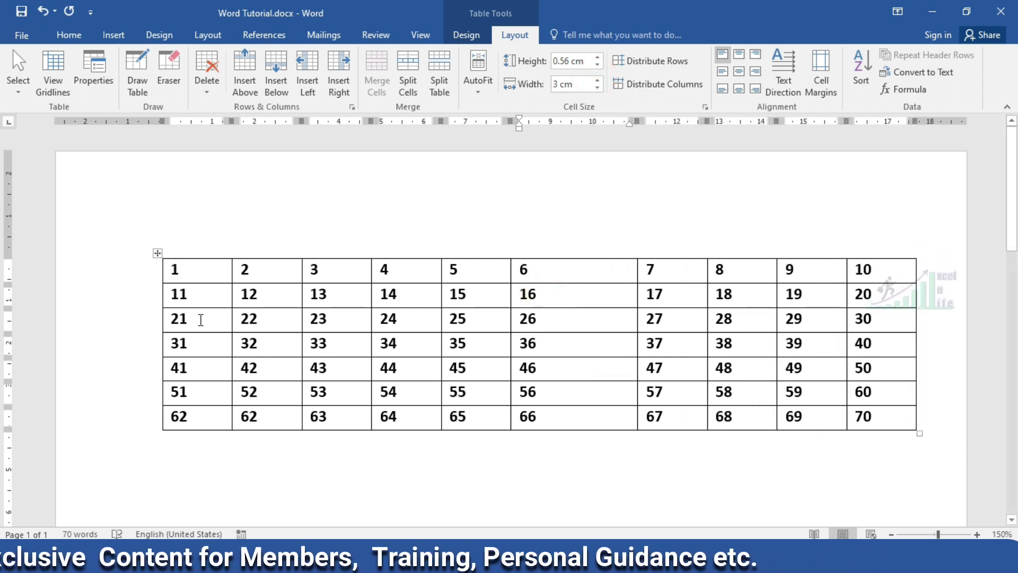
drag(165, 293, 904, 298)
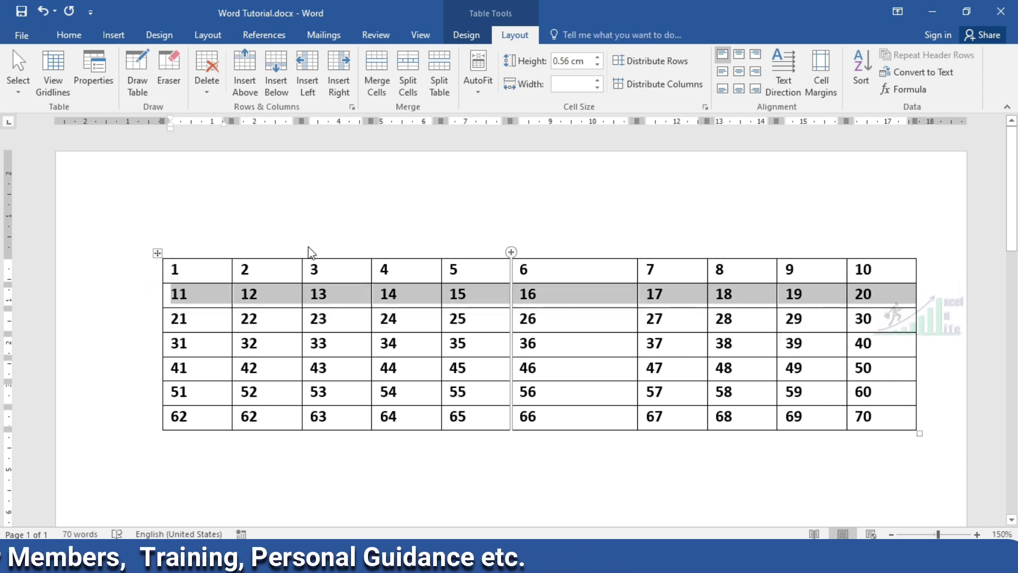
click(657, 88)
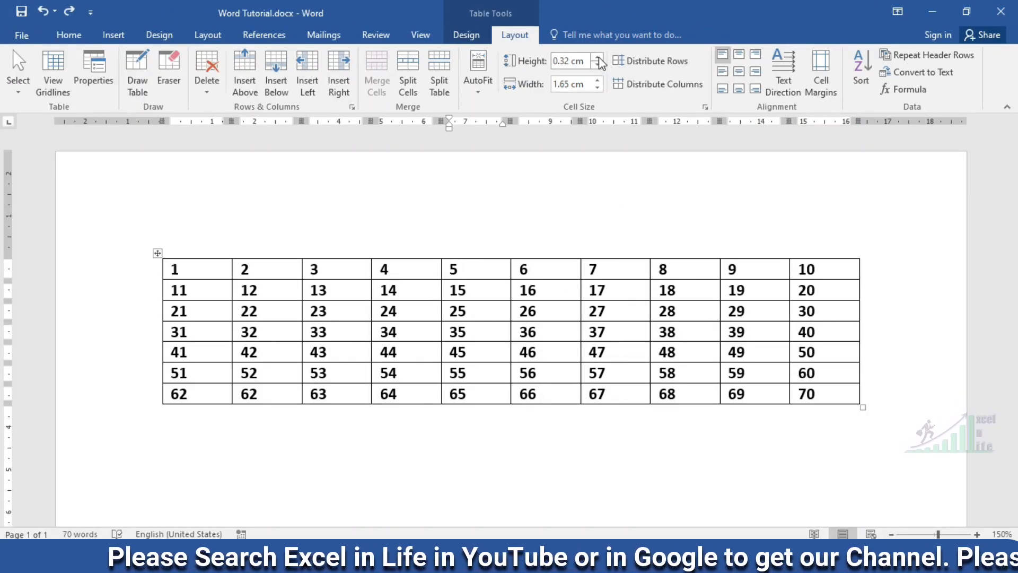
- Set the cell containing 5 to a height of 1.8 cm and a width of 2.5 cm
click(598, 57)
click(598, 58)
click(598, 80)
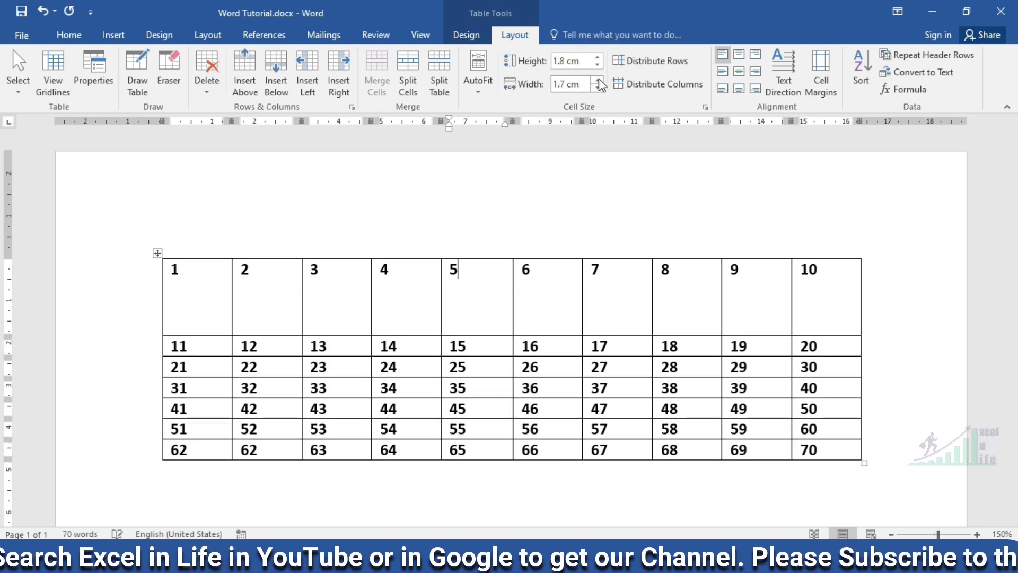
click(598, 81)
scroll(595, 291, up, 8)
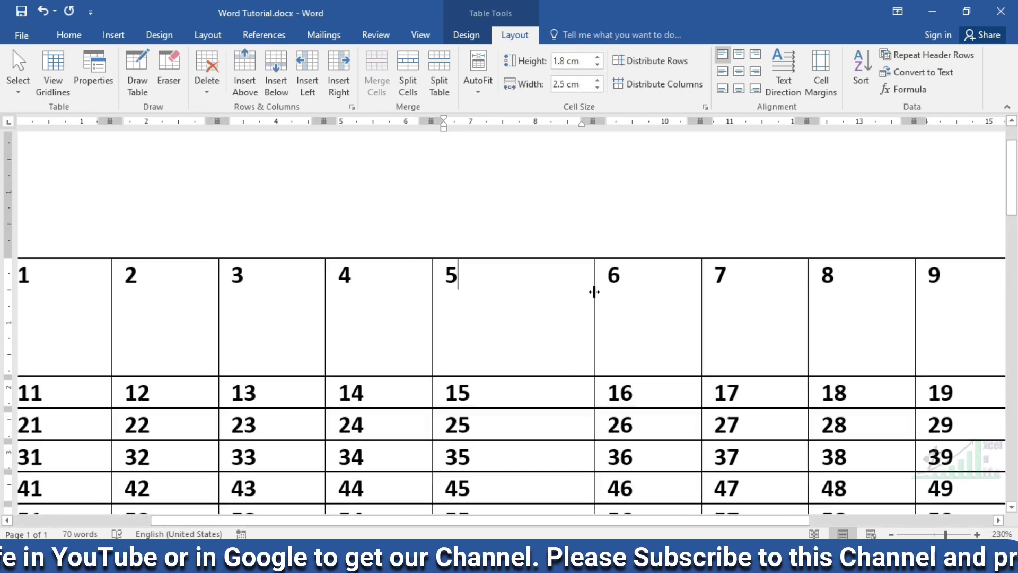
- Try the top, middle and bottom alignment options on the cell containing 5, finishing with it centred horizontally and vertically
click(737, 55)
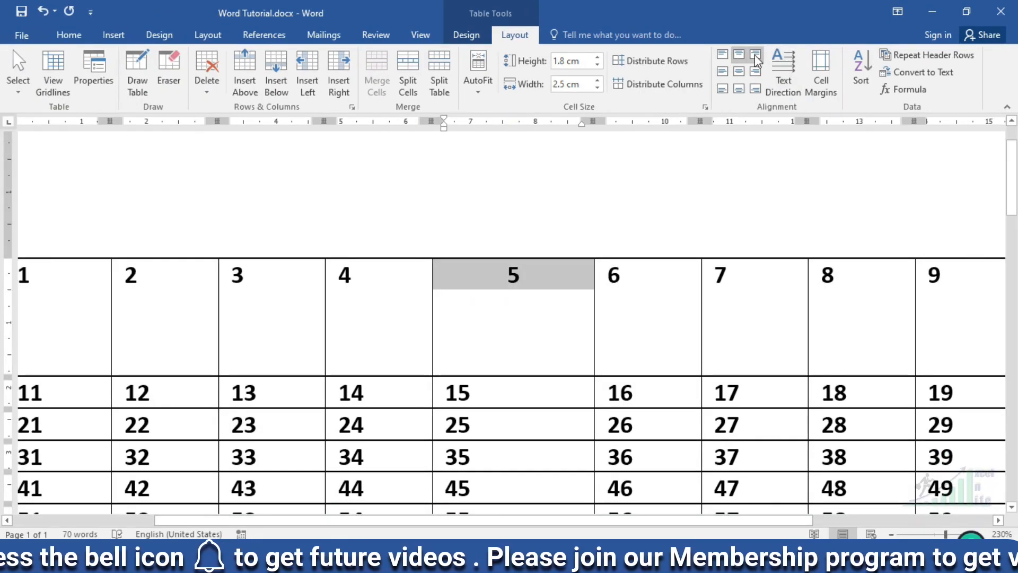
click(756, 55)
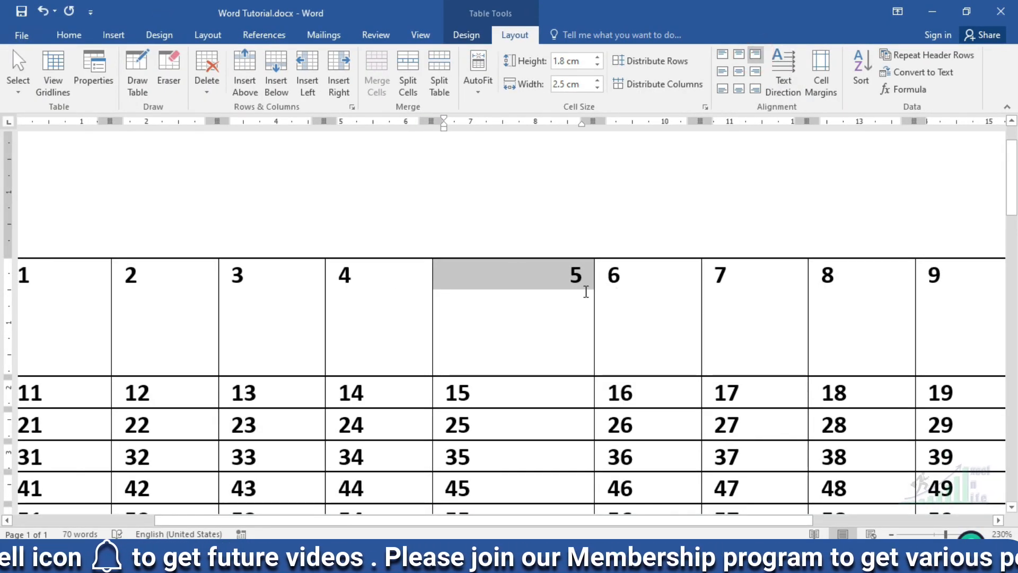
click(724, 72)
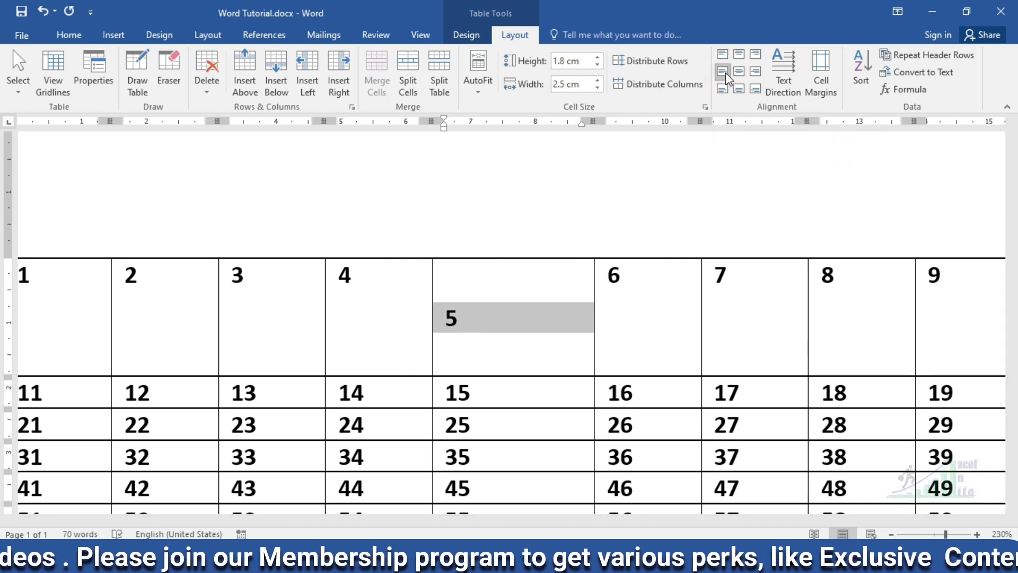
click(756, 72)
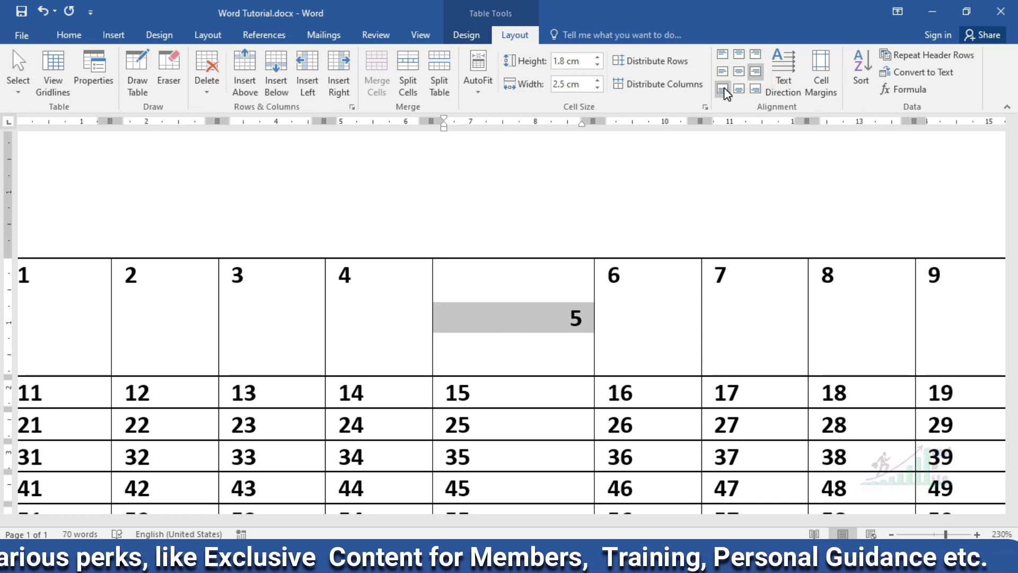
click(724, 91)
click(739, 89)
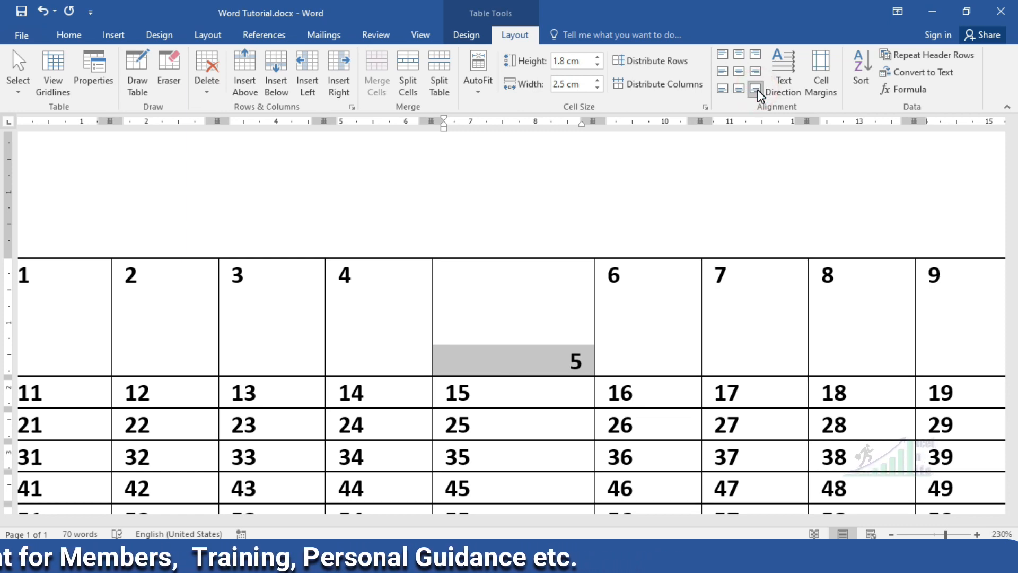
click(739, 71)
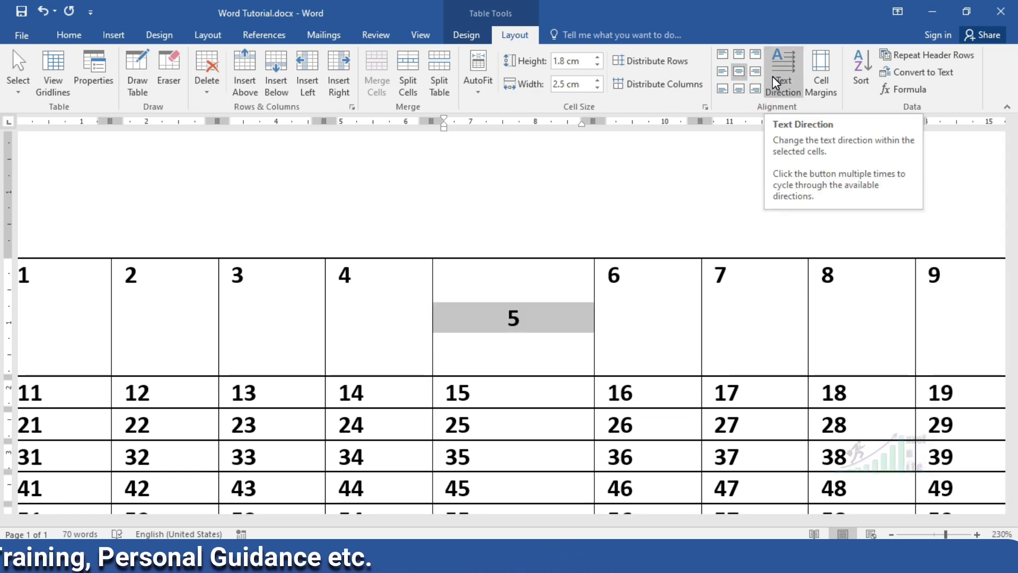
- Cycle the text direction of the cell containing 5 through both vertical orientations and back to horizontal
click(781, 67)
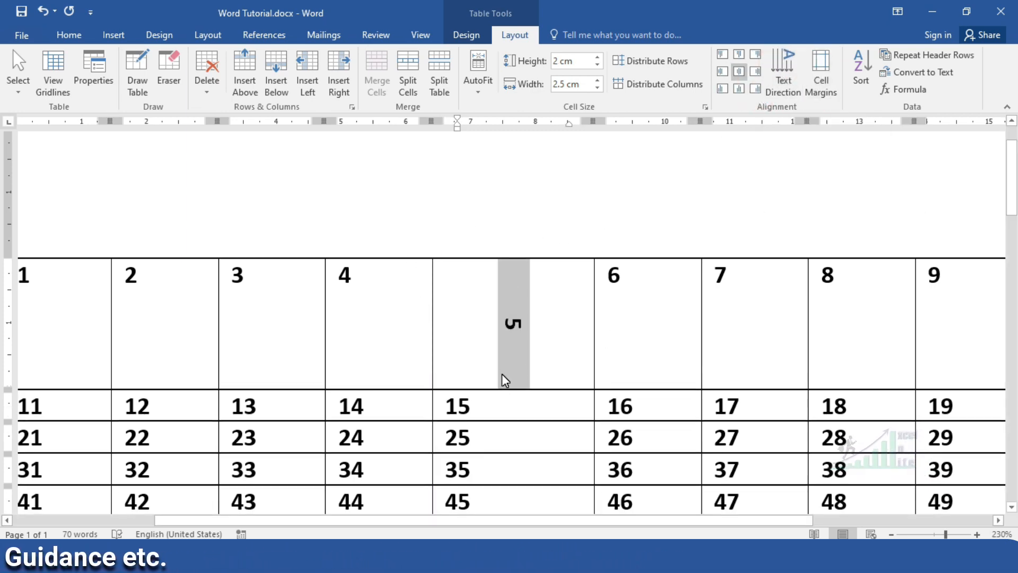
click(778, 66)
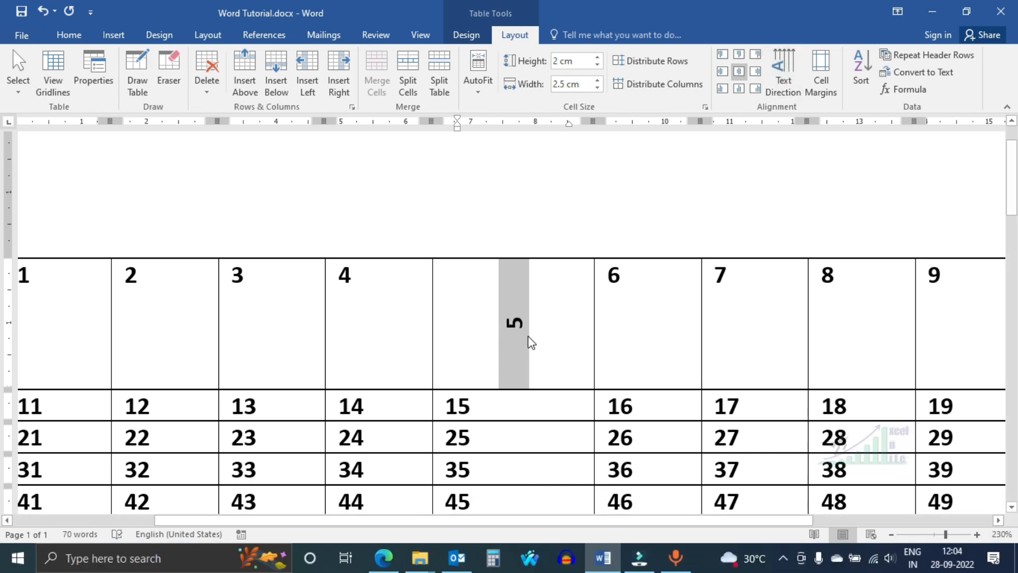
scroll(569, 330, up, 1)
click(778, 64)
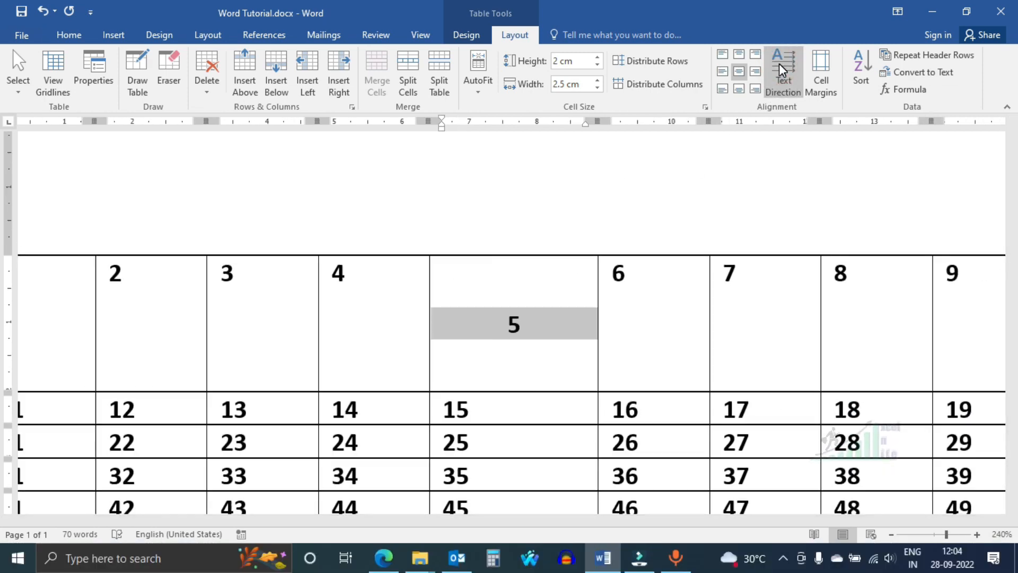
click(780, 65)
click(781, 64)
click(780, 65)
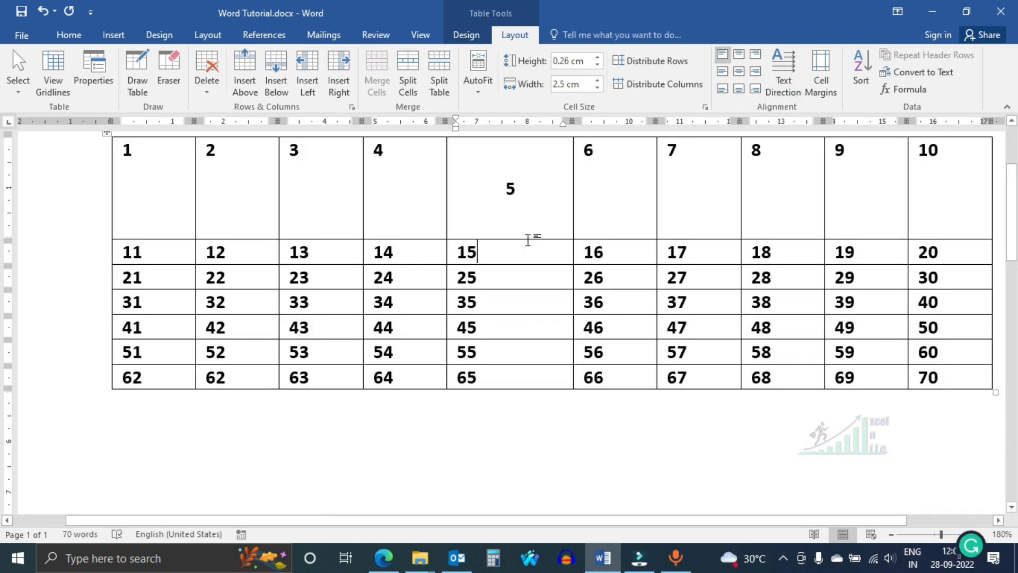
- Set the table's default top cell margin to 0.45 cm
click(821, 75)
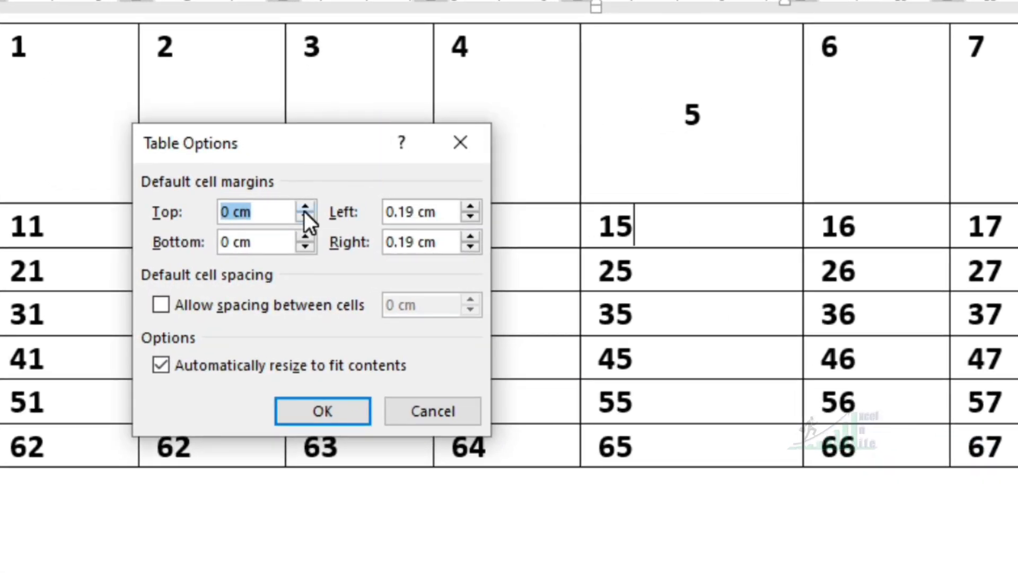
click(305, 208)
click(305, 207)
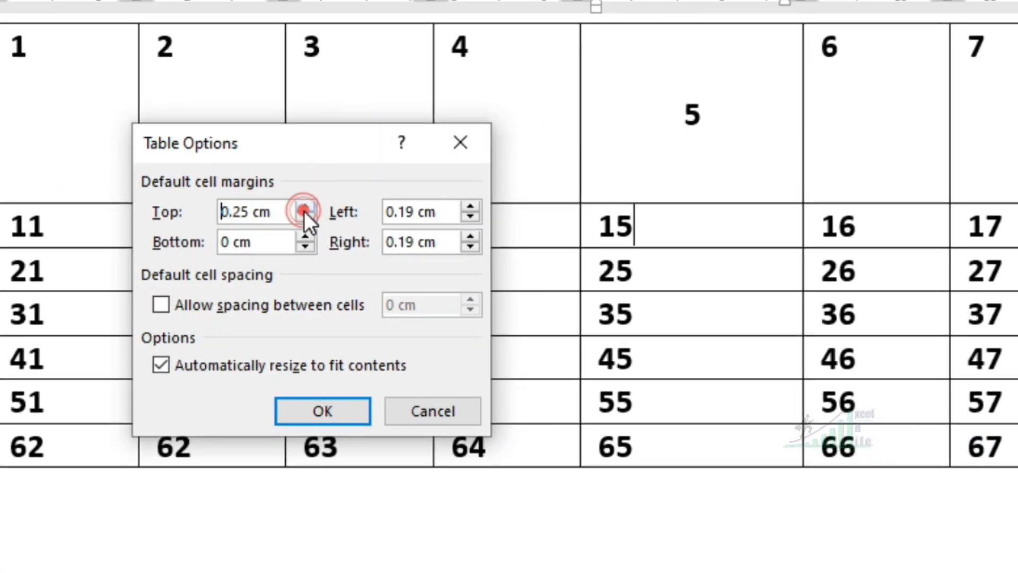
click(304, 207)
click(327, 415)
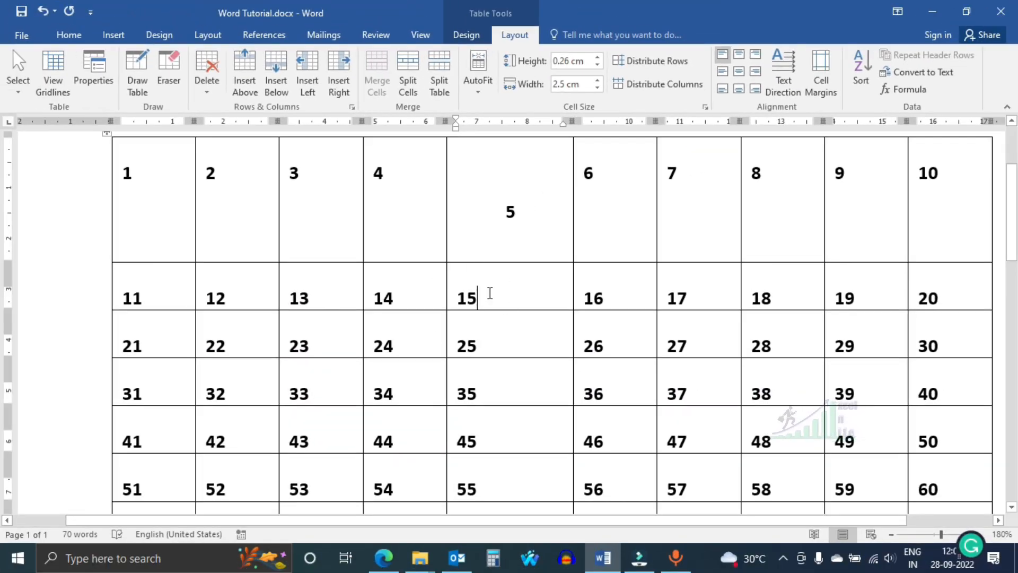
- Set the table's default bottom cell margin to 0.5 cm
click(821, 74)
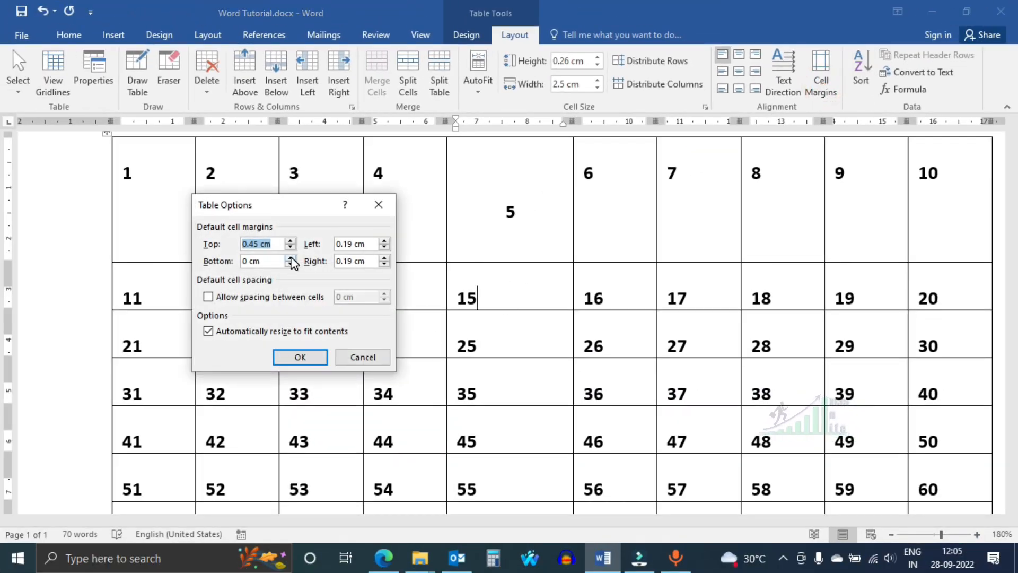
click(290, 258)
click(291, 257)
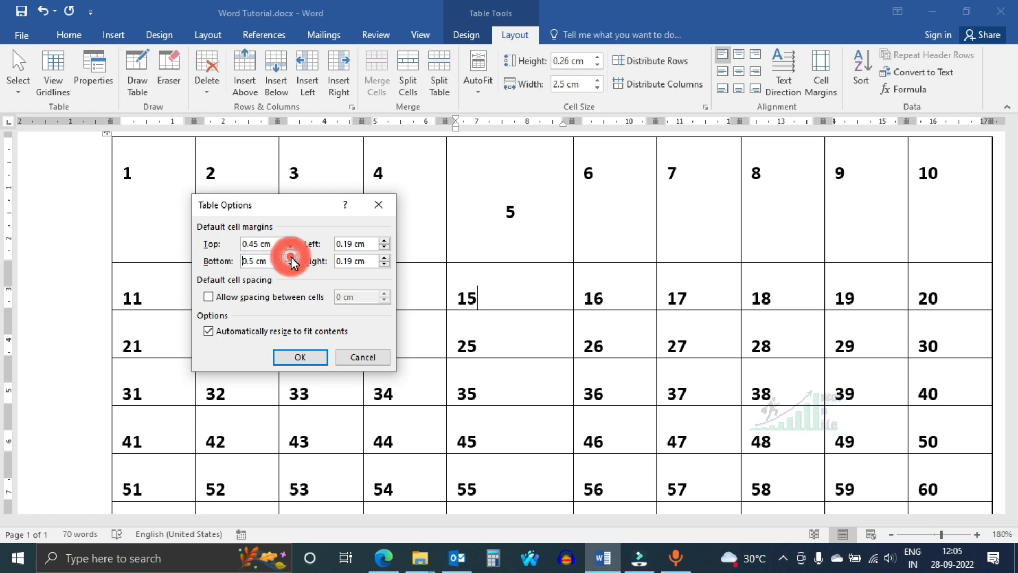
click(301, 357)
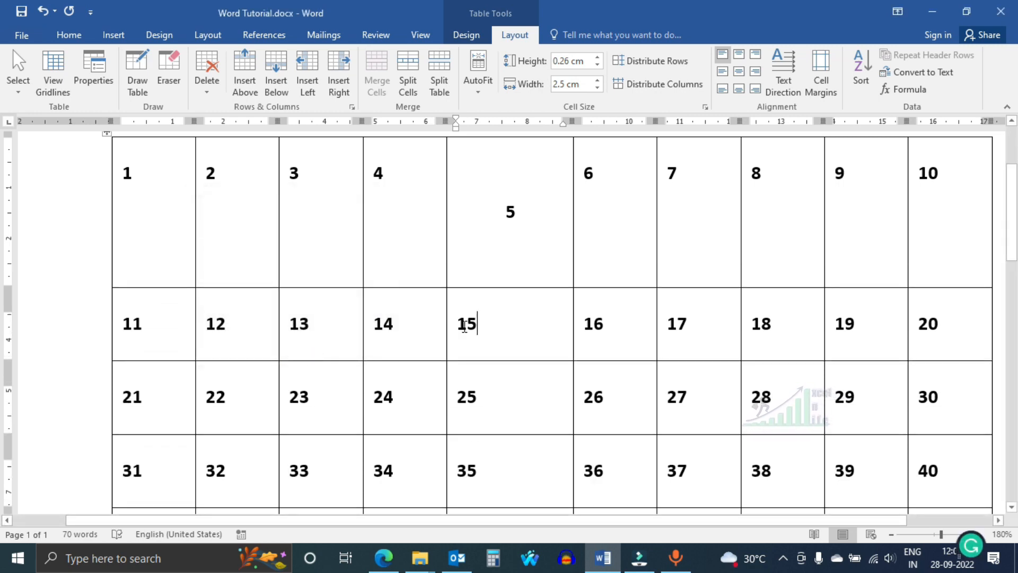
- Set the table's default left cell margin to 0.5 cm
click(821, 74)
drag(302, 203, 214, 197)
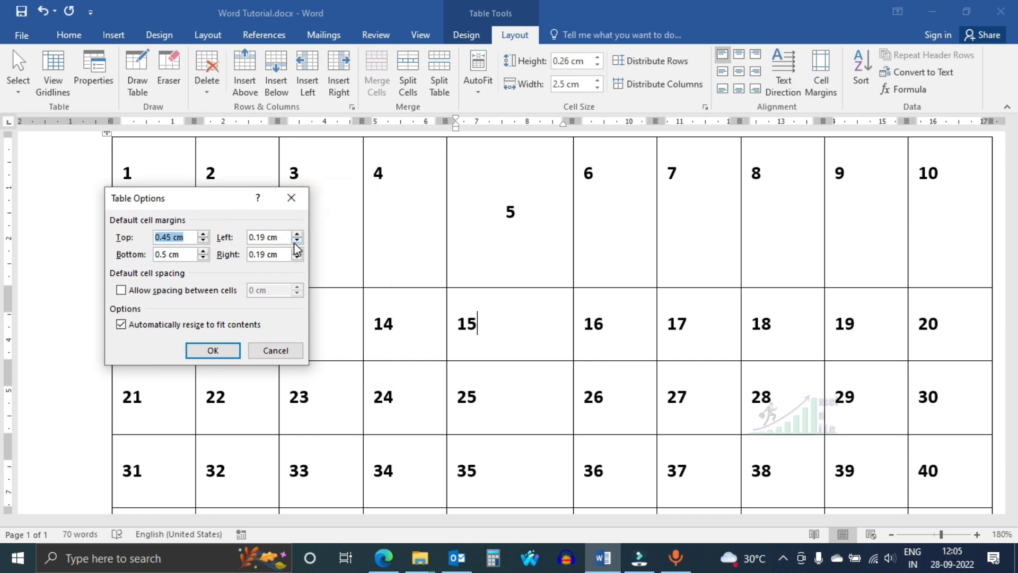
click(298, 235)
click(298, 235)
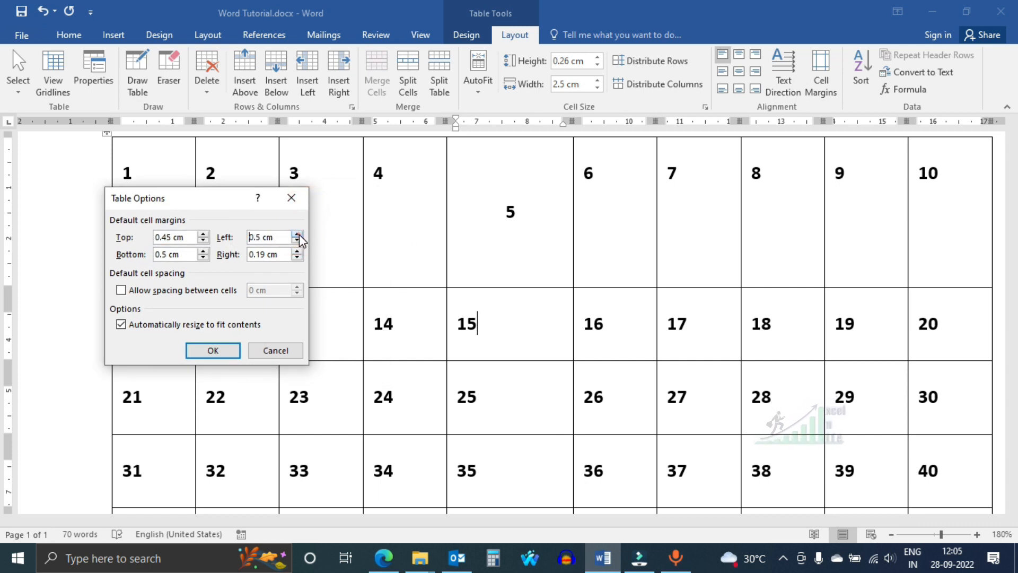
click(212, 351)
- Set the table's default right and top cell margins to 0.5 cm each
click(820, 80)
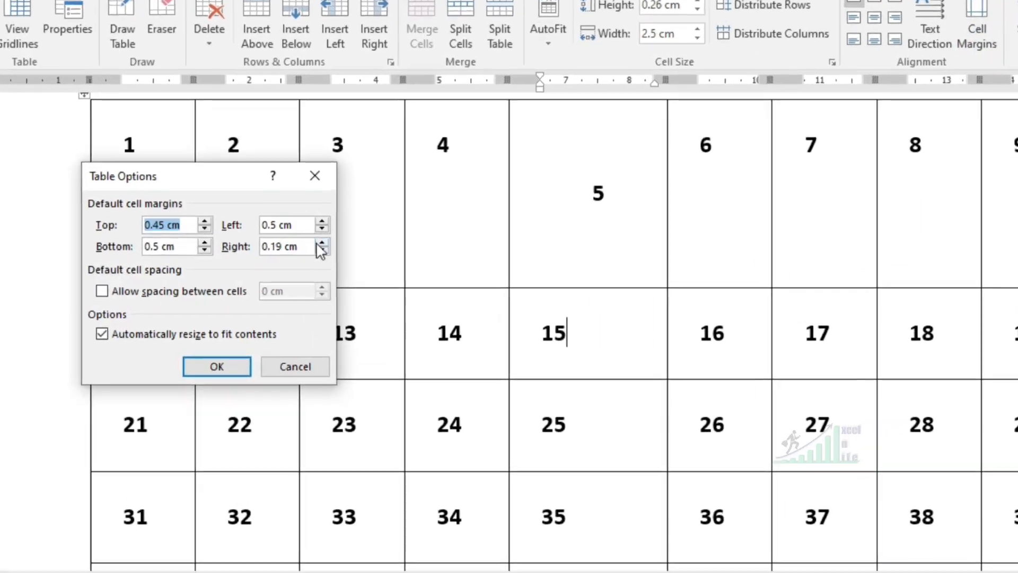
click(322, 243)
click(322, 243)
click(322, 243)
click(322, 243)
click(322, 242)
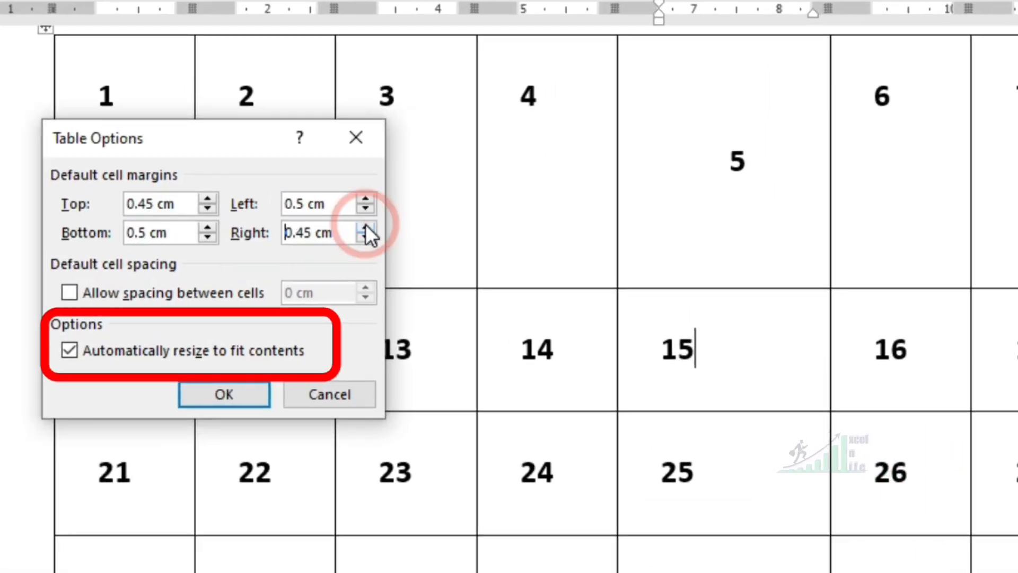
click(365, 227)
click(207, 200)
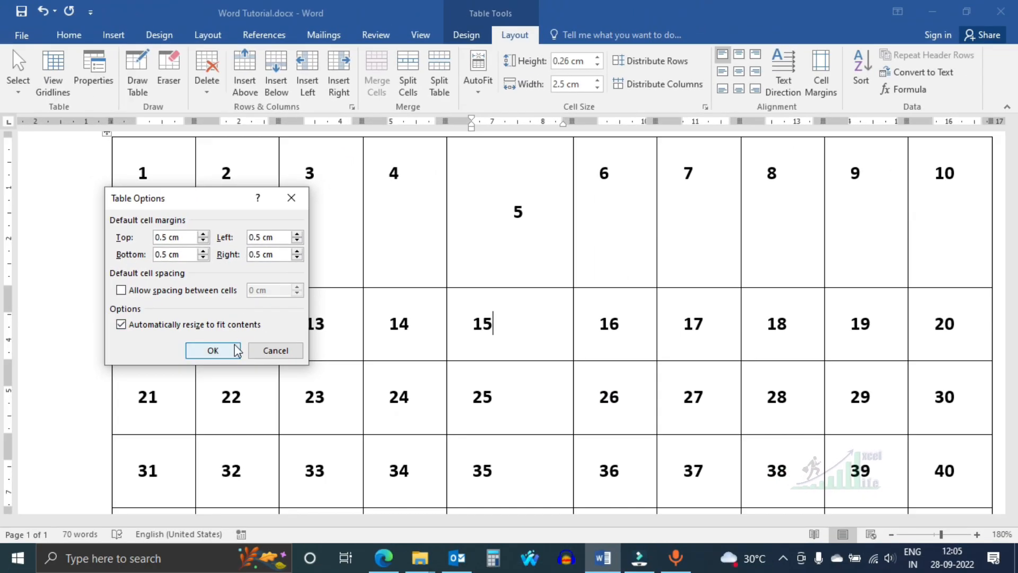
click(224, 394)
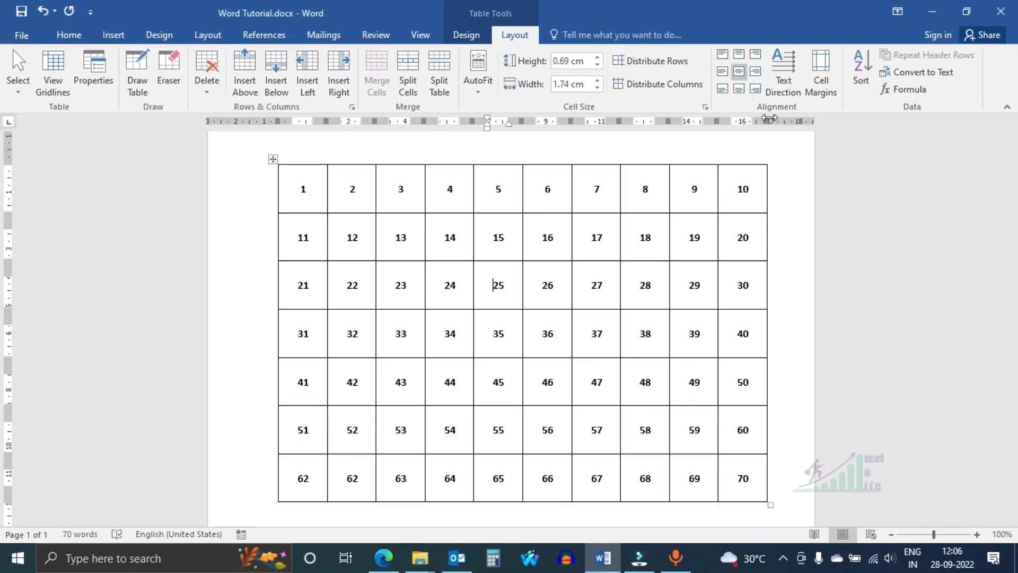
- Allow spacing between the table's cells, with a spacing of 0.04 cm
click(821, 74)
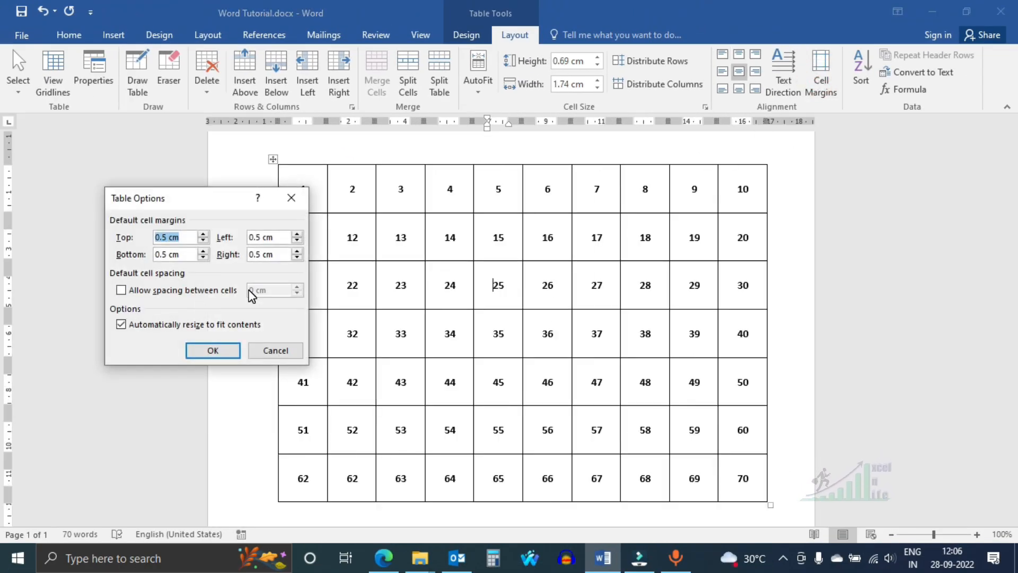
click(120, 290)
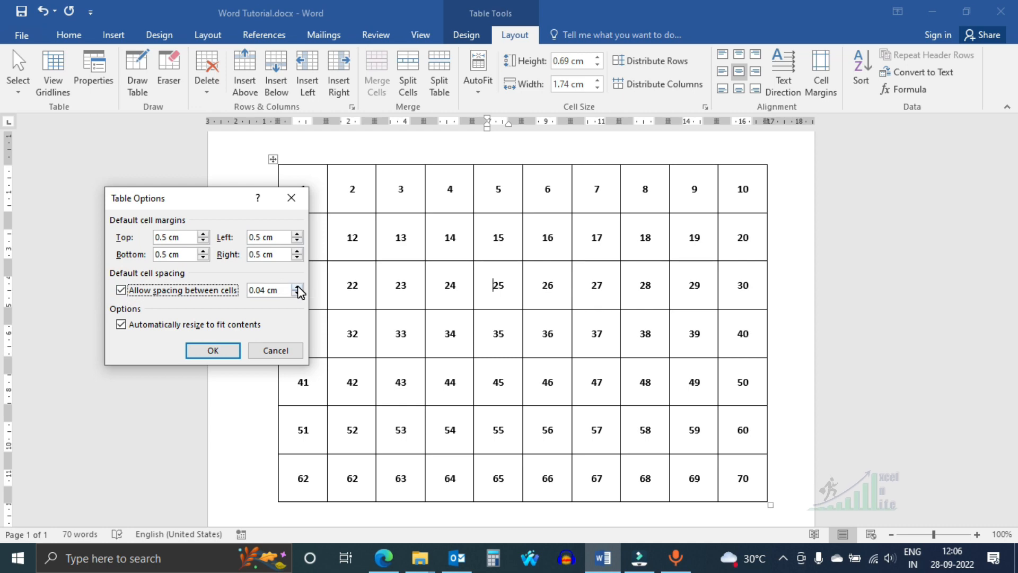
click(213, 351)
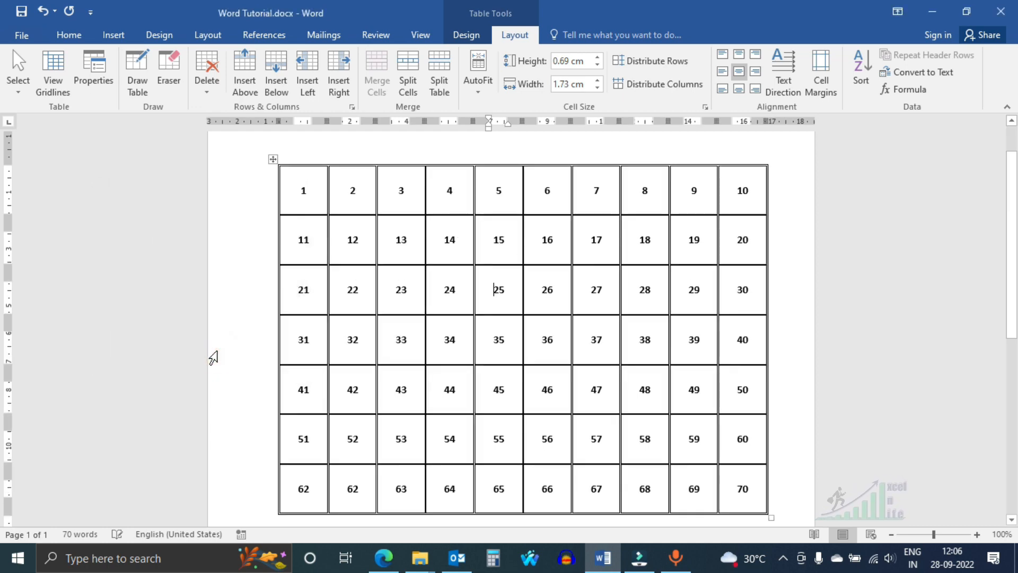
ctrl+scroll(493, 323, up, 20)
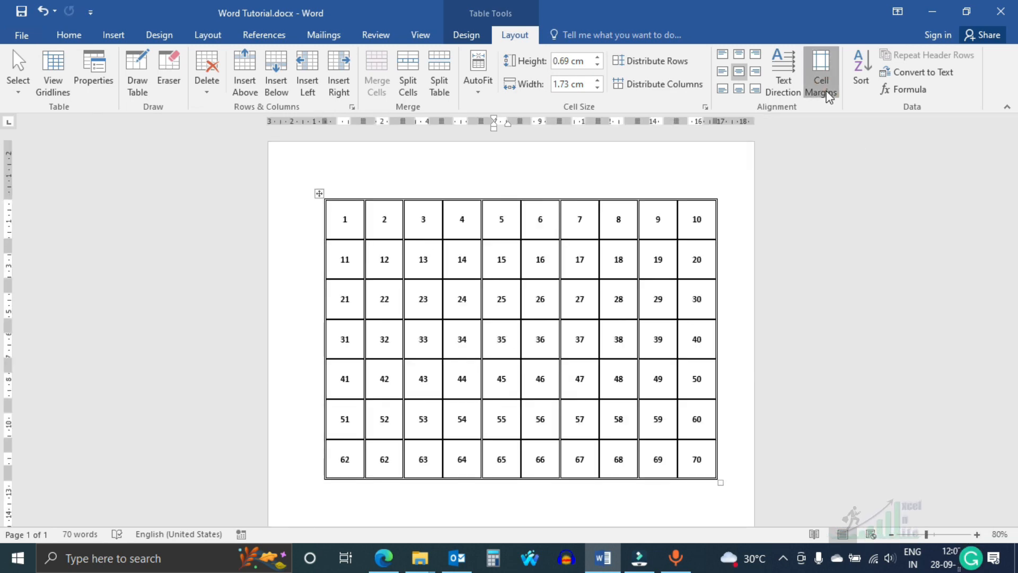
- Increase the default spacing between the cells to separate them with a clearly wider gap
click(823, 96)
click(295, 285)
click(212, 349)
ctrl+scroll(568, 307, up, 5)
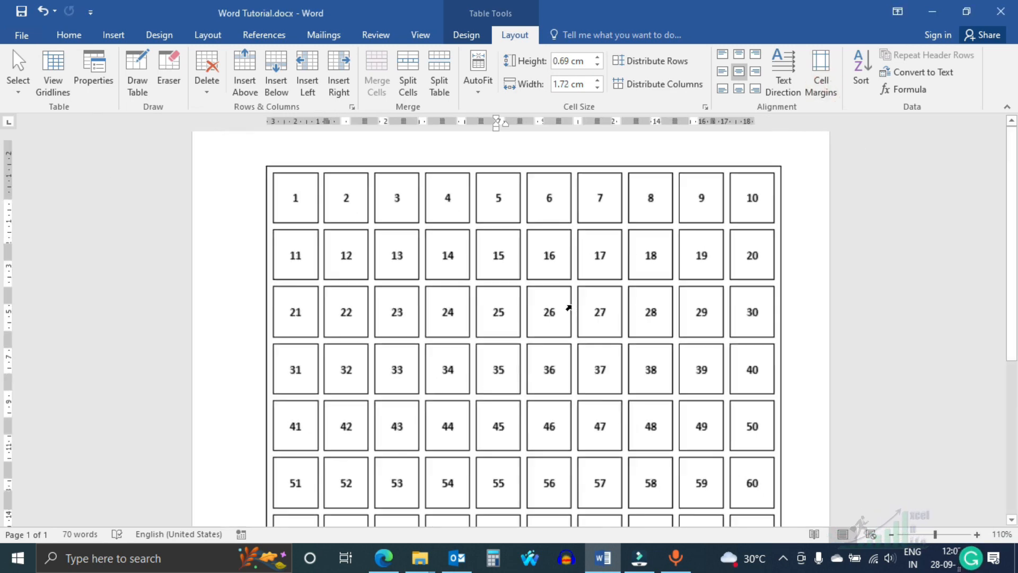
ctrl+scroll(581, 338, down, 4)
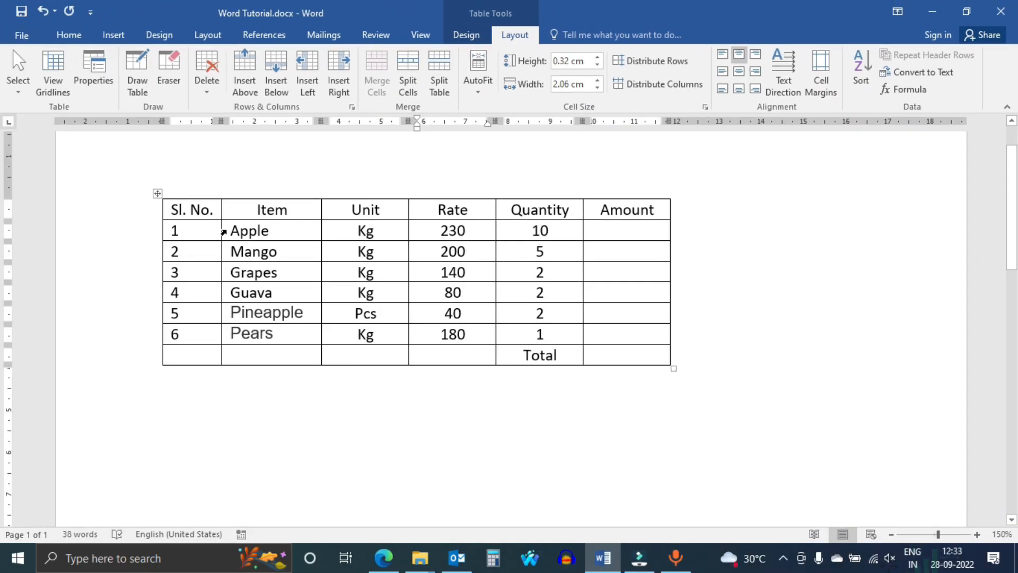
- Sort the item rows from Apple to Pears by Column 2 as ascending text, with no header row
drag(223, 231, 532, 341)
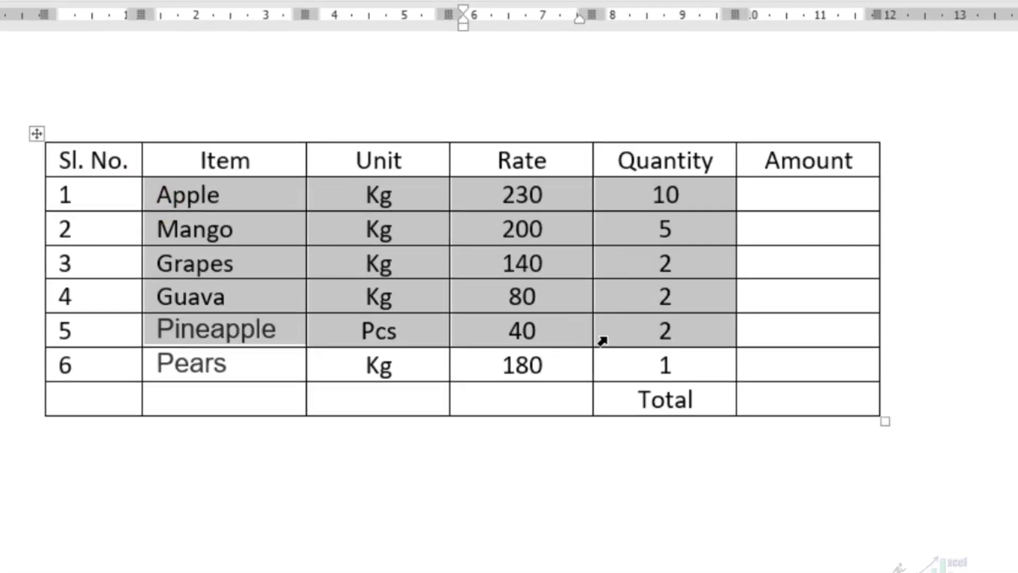
drag(652, 376, 656, 371)
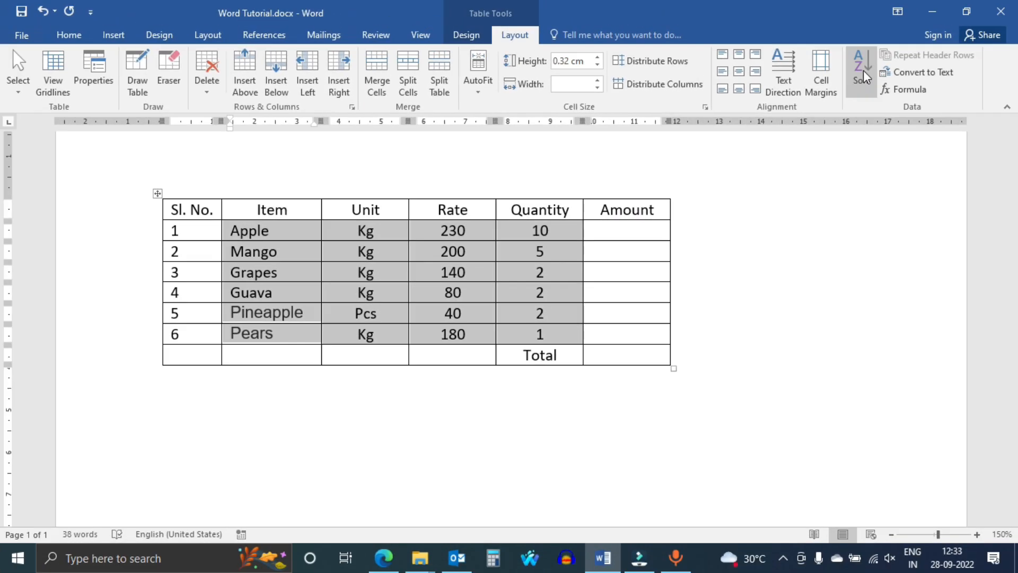
click(861, 69)
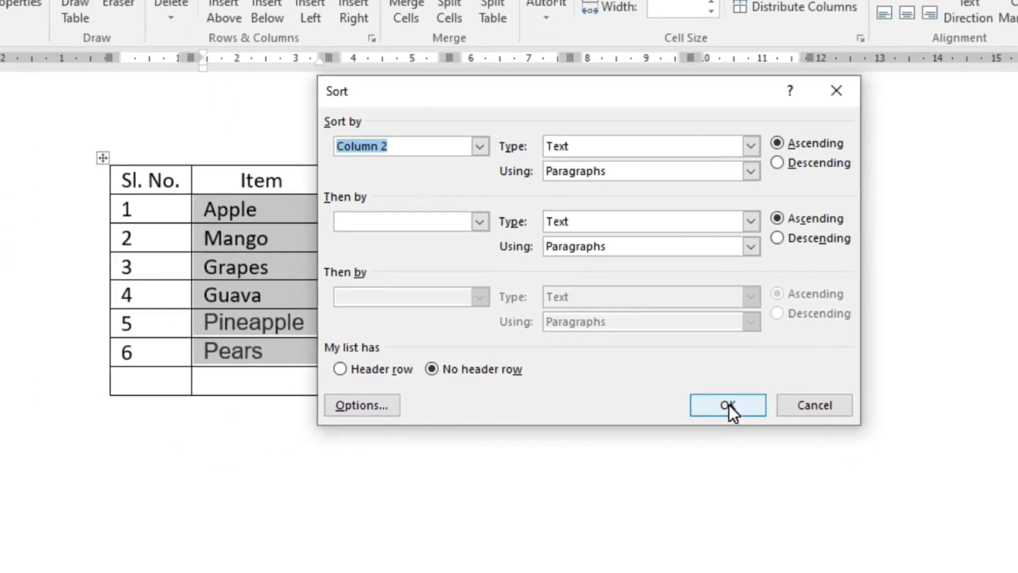
click(672, 424)
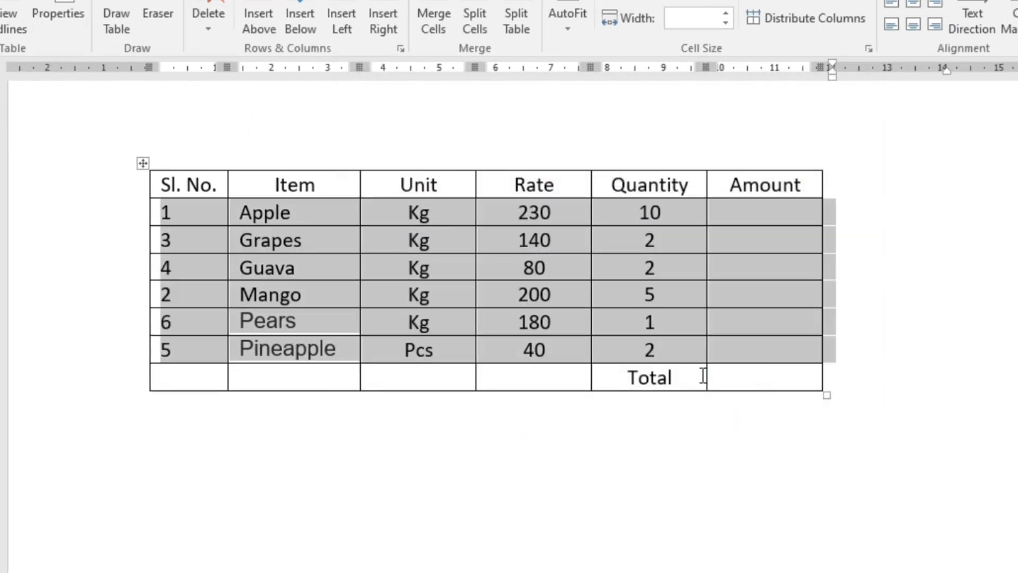
- Sort the six item rows by Column 1 as ascending numbers, with no header row
click(313, 268)
drag(132, 218, 800, 361)
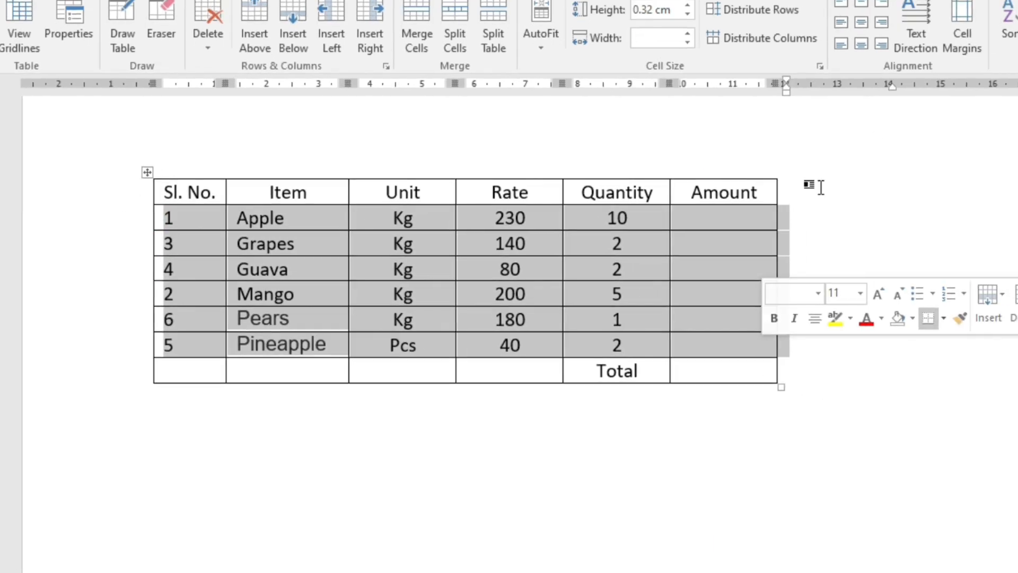
click(1010, 22)
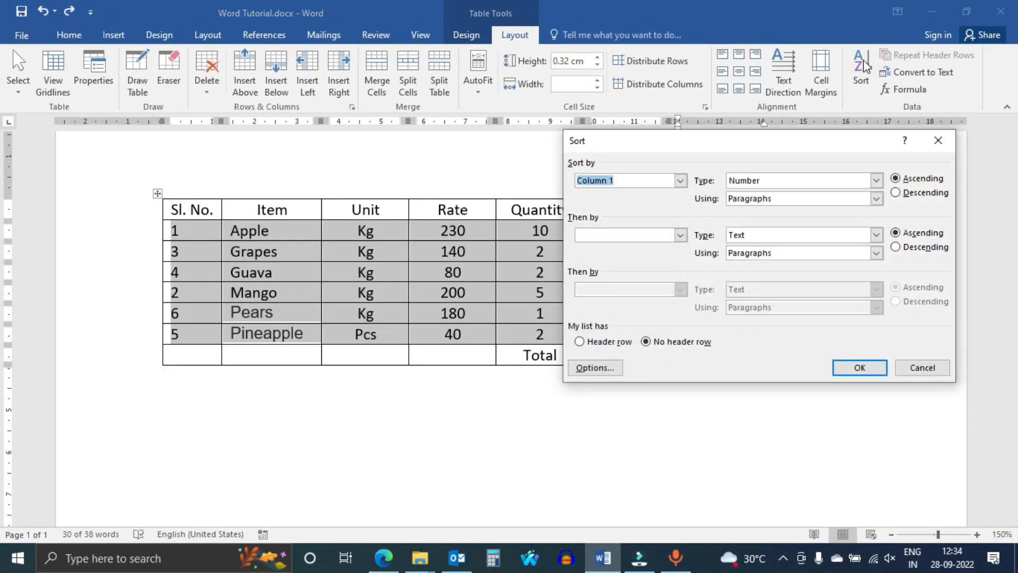
click(870, 368)
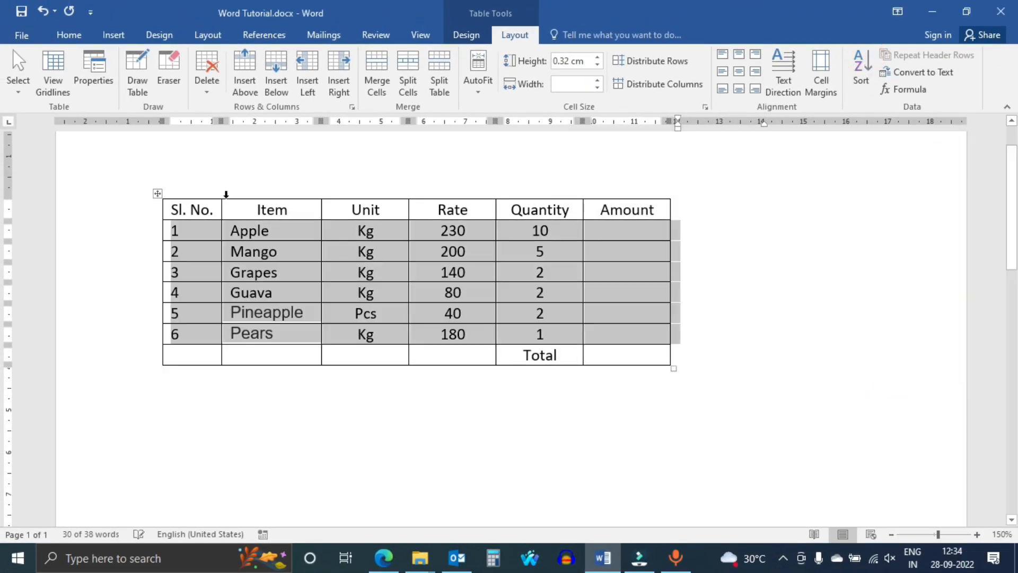
- Start a formula in the Amount cell of the Apple row and check the number format choices, leaving the format blank
click(625, 231)
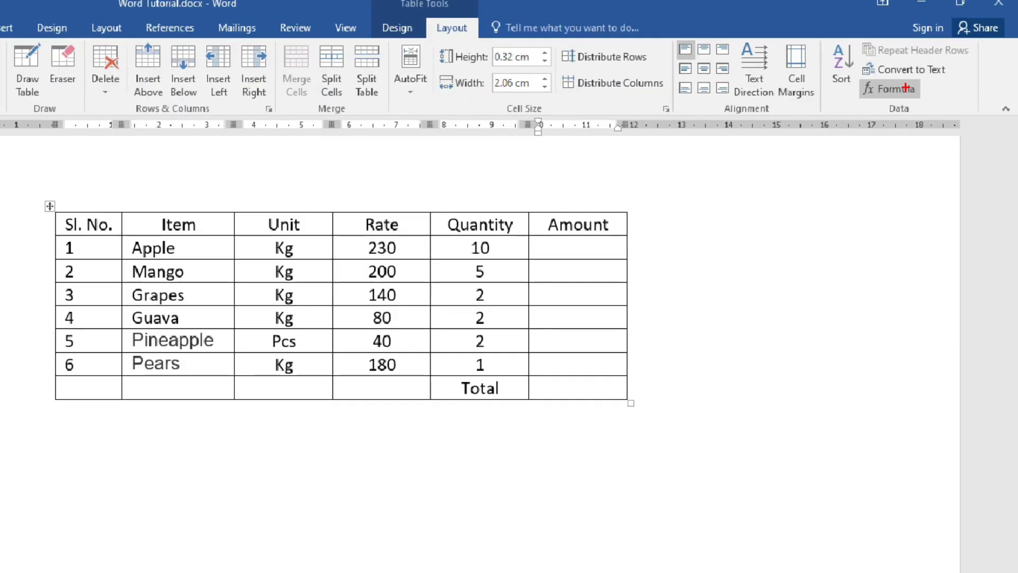
click(906, 88)
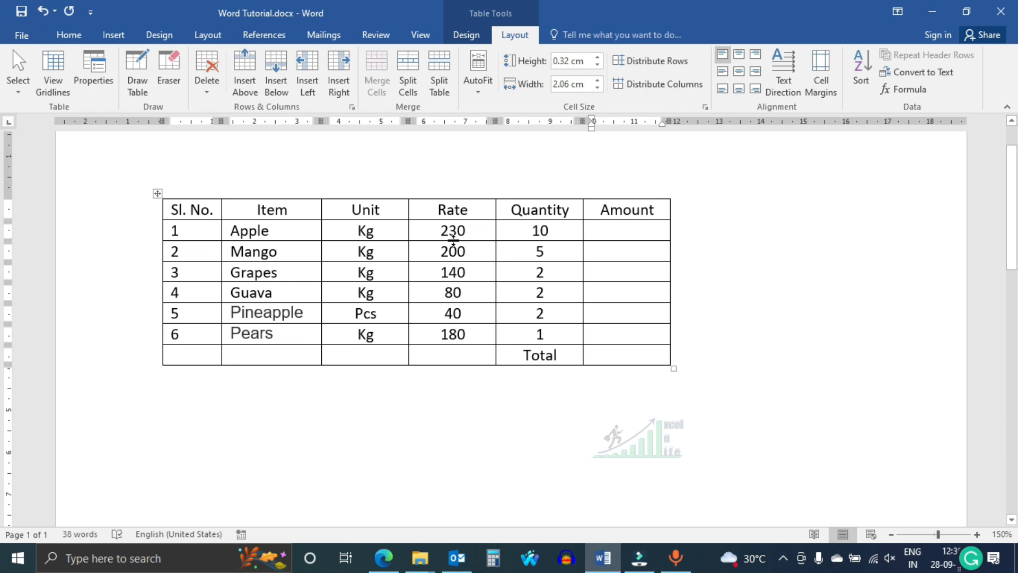
click(905, 88)
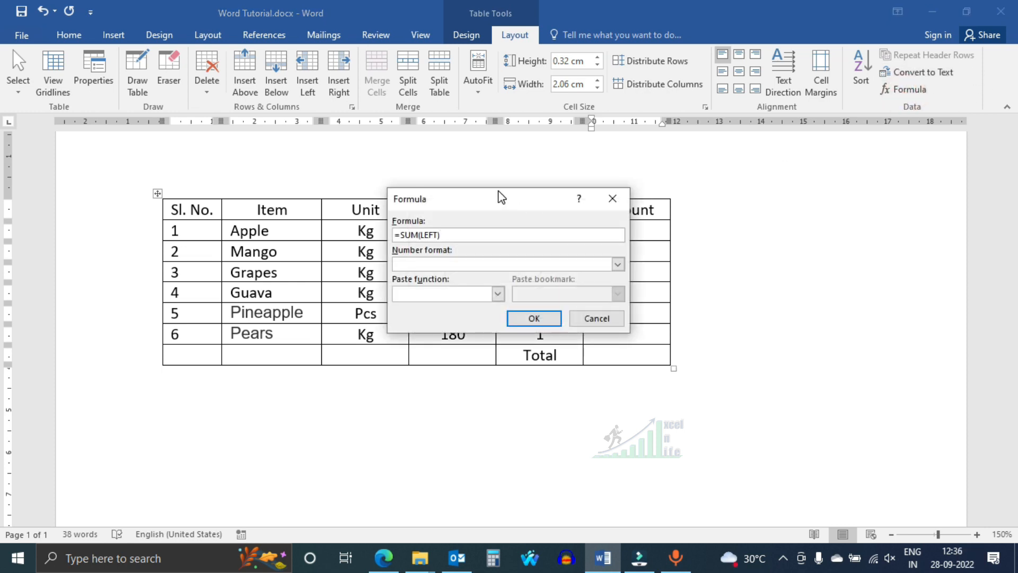
drag(501, 200, 819, 187)
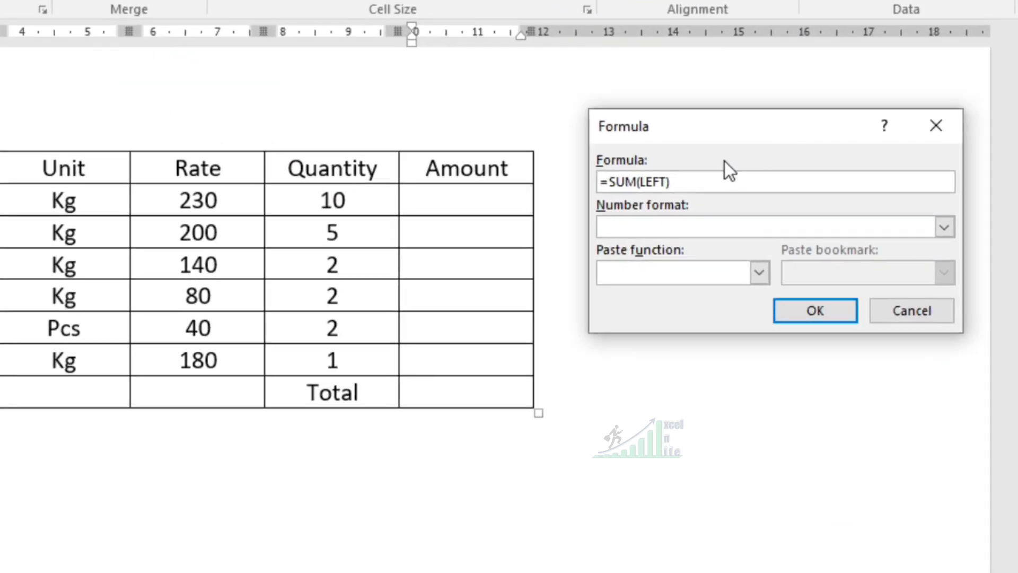
click(811, 228)
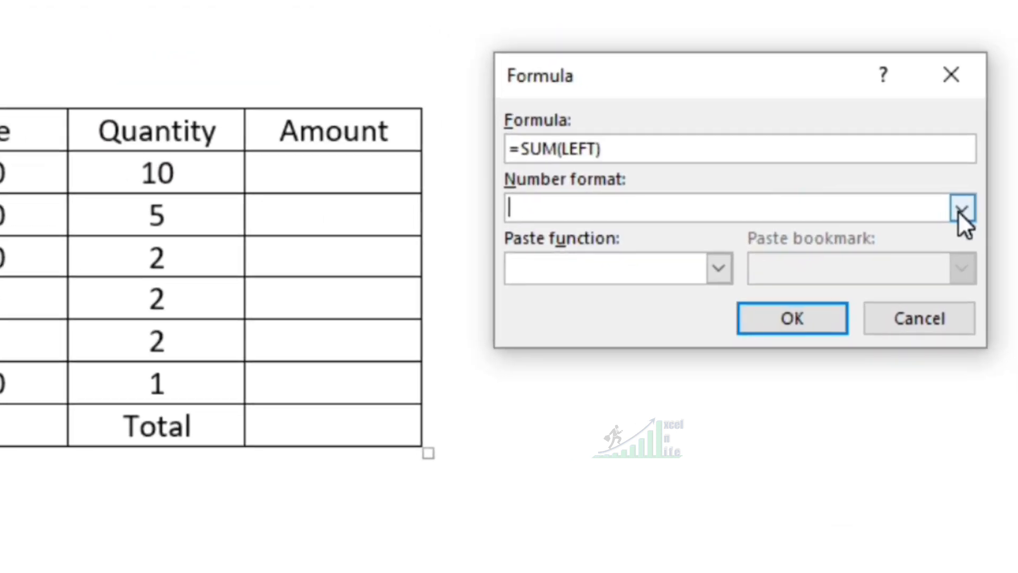
click(944, 227)
click(978, 201)
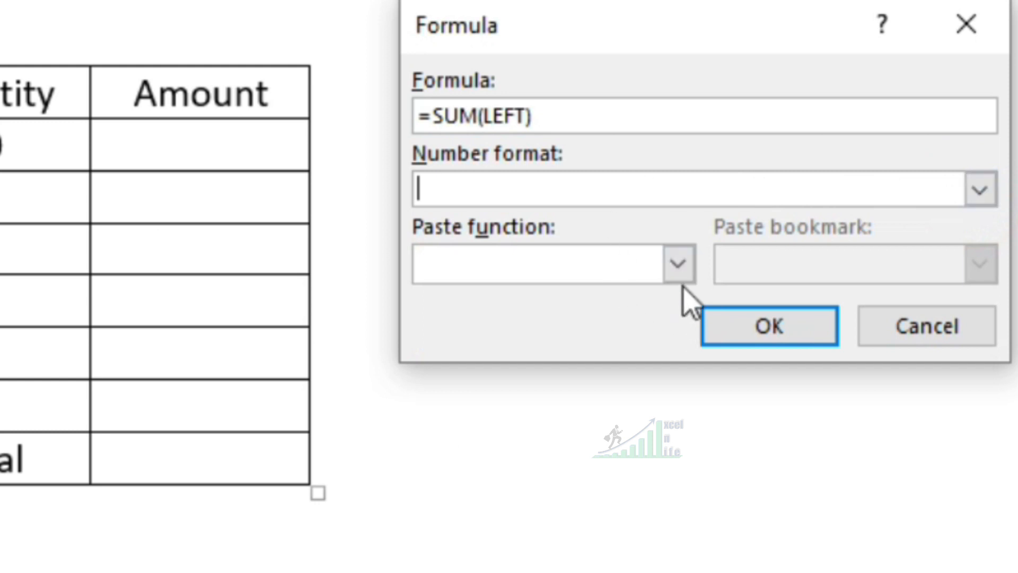
- Calculate the Apple row's amount by replacing the suggested formula with =PRODUCT(LEFT)
click(681, 268)
scroll(660, 306, down, 1)
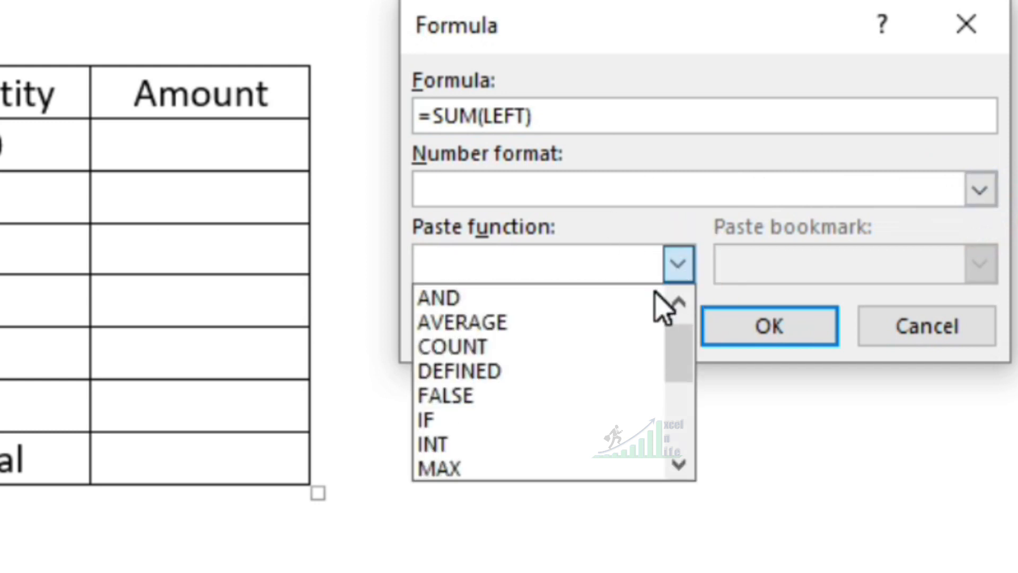
scroll(662, 303, down, 9)
click(478, 368)
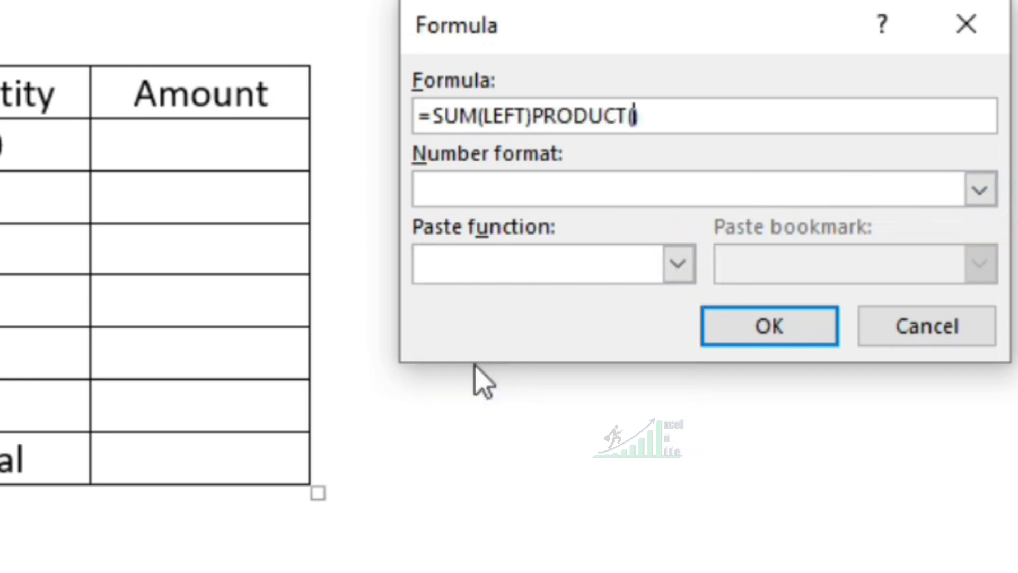
click(532, 114)
key(BackSpace)
key(BackSpace)
key(BackSpace)
key(BackSpace)
key(BackSpace)
key(BackSpace)
key(BackSpace)
key(BackSpace)
key(BackSpace)
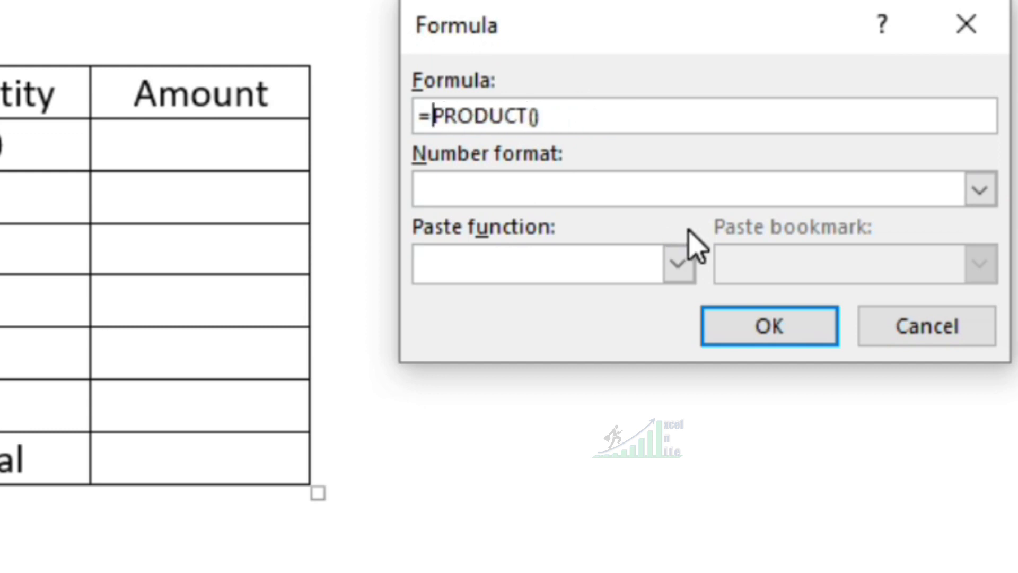
click(533, 115)
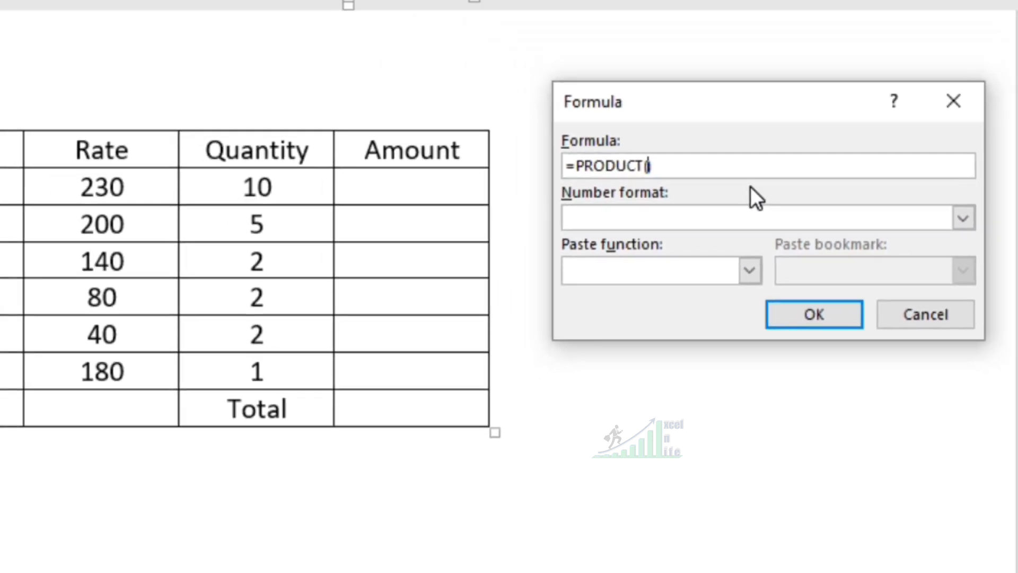
text(L)
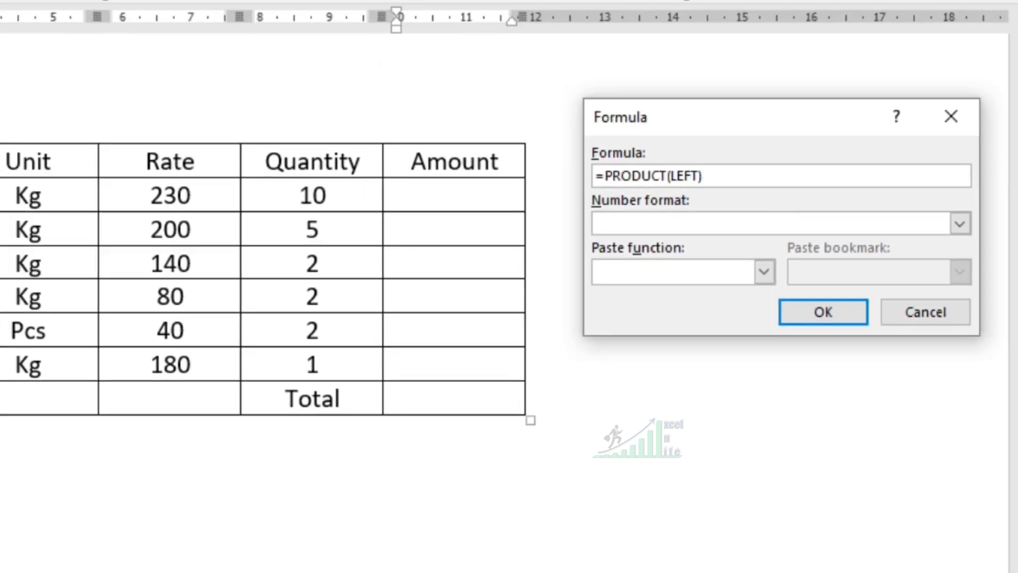
text(EFT)
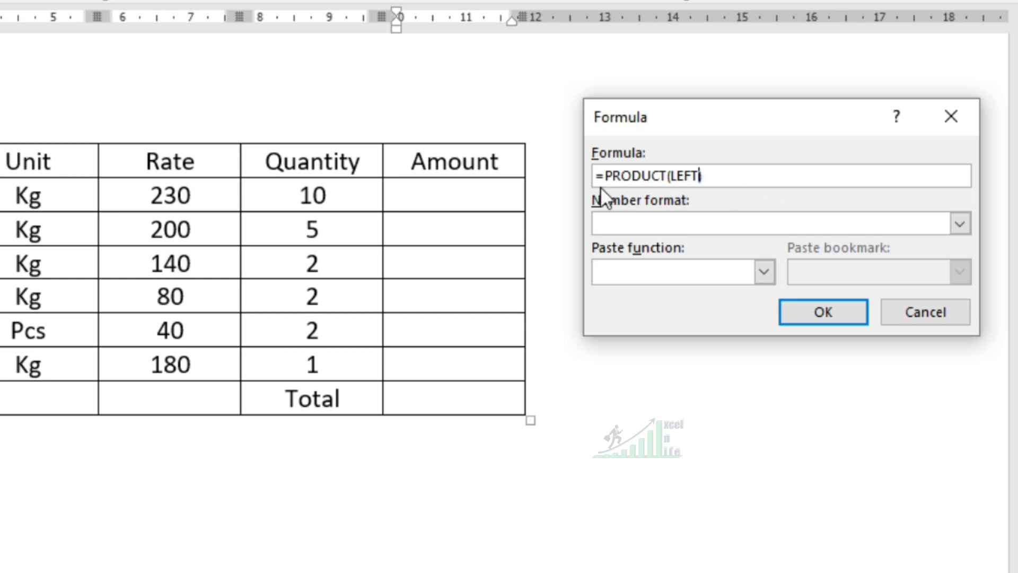
click(822, 310)
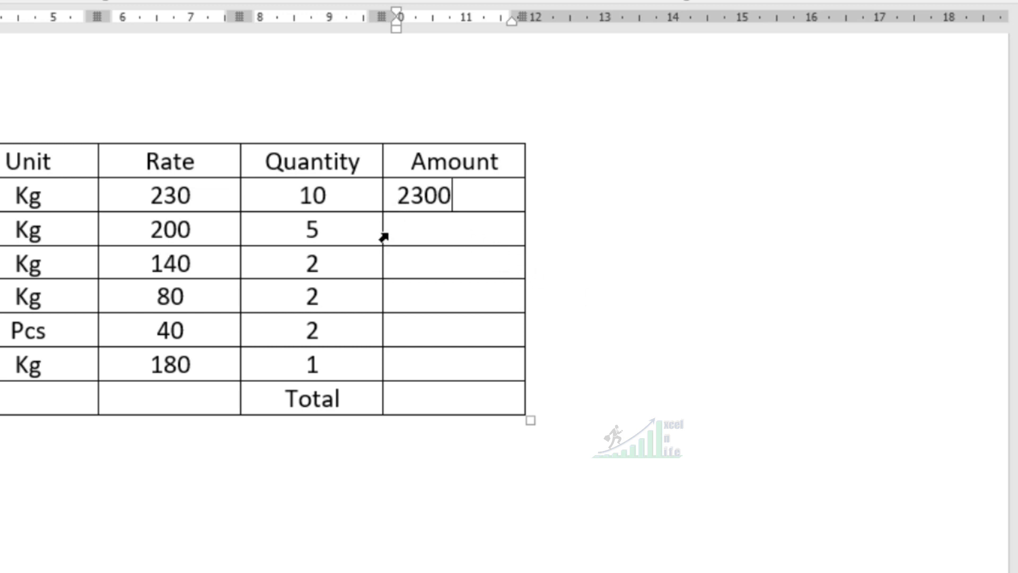
- Select the Amount cells from the Mango row to the Pears row and apply the formula =PRODUCT(LEFT)
drag(384, 234, 407, 366)
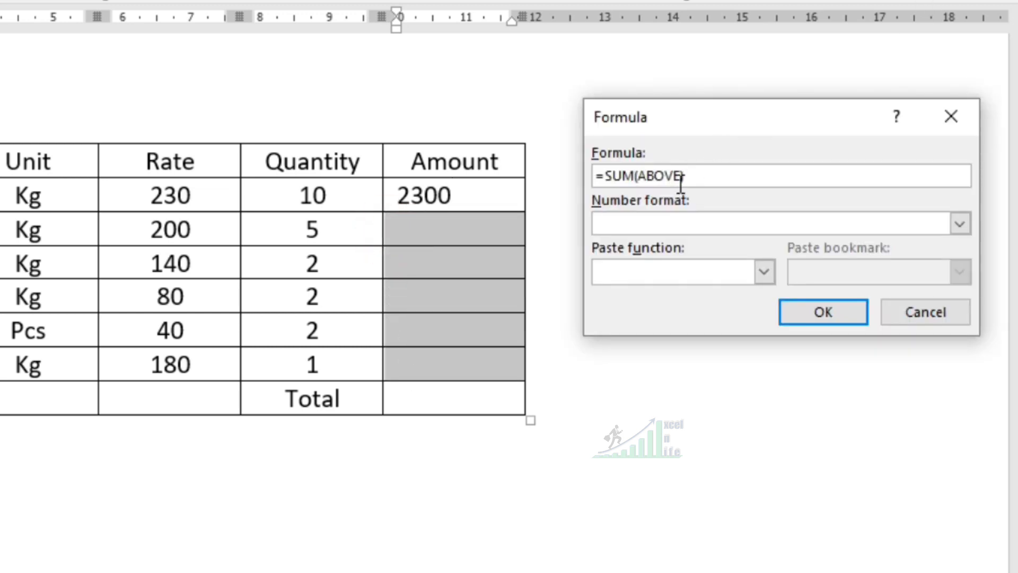
click(764, 271)
scroll(689, 345, down, 3)
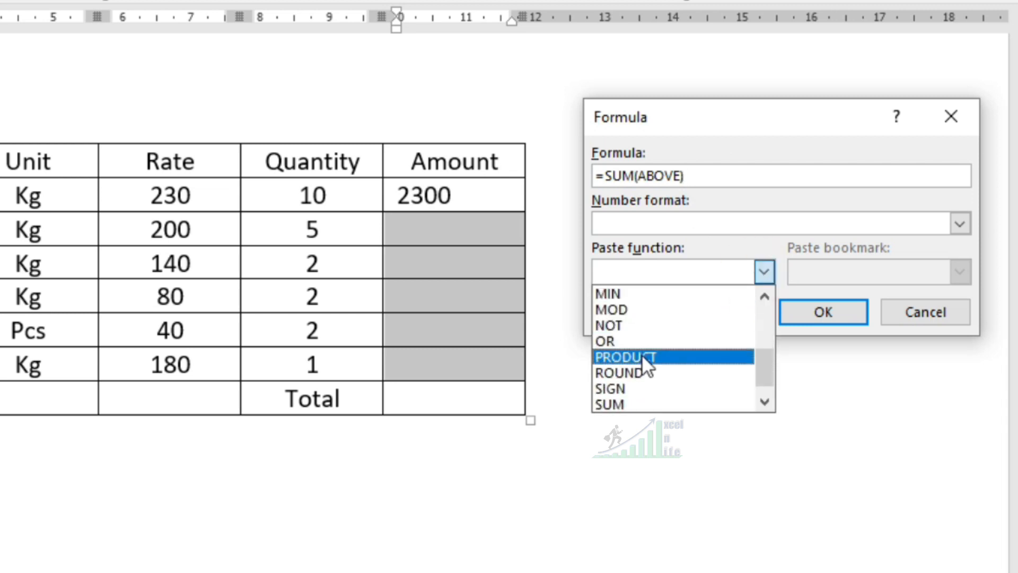
click(641, 356)
click(689, 175)
key(BackSpace)
key(BackSpace)
key(BackSpace)
key(BackSpace)
key(BackSpace)
key(BackSpace)
key(BackSpace)
key(BackSpace)
key(BackSpace)
key(BackSpace)
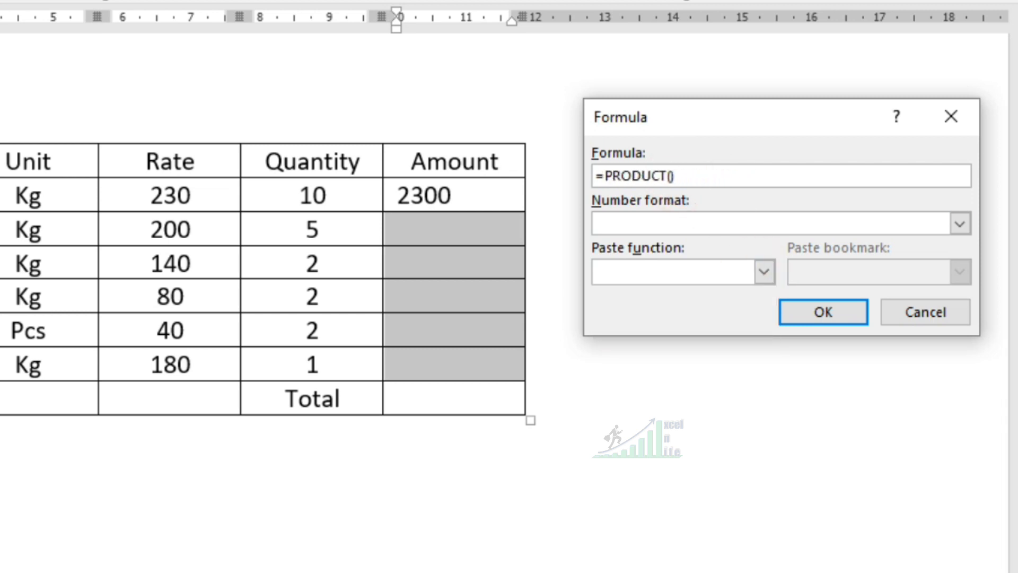
click(840, 318)
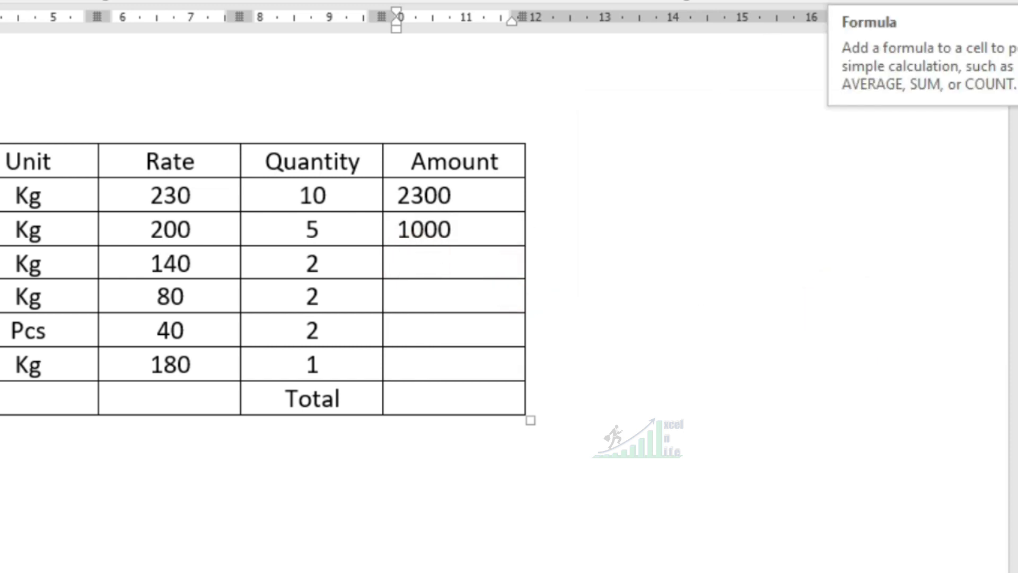
- Insert the formula =PRODUCT(LEFT) in the Amount cell of the Grapes row
click(843, 1)
click(764, 271)
scroll(706, 333, down, 2)
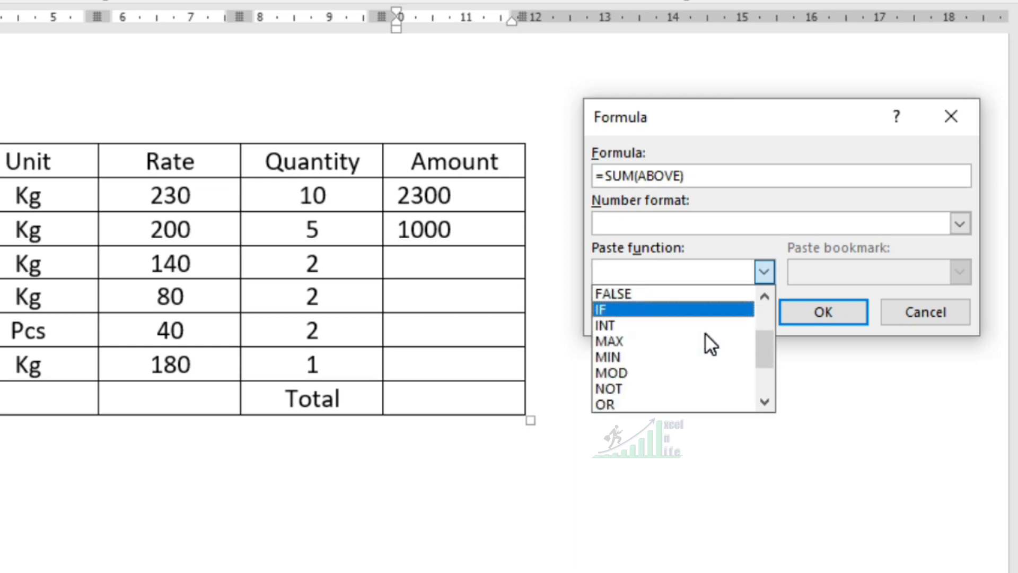
scroll(704, 332, down, 1)
click(639, 374)
click(685, 177)
key(BackSpace)
key(BackSpace)
key(BackSpace)
key(BackSpace)
key(BackSpace)
key(BackSpace)
key(BackSpace)
key(BackSpace)
key(BackSpace)
key(BackSpace)
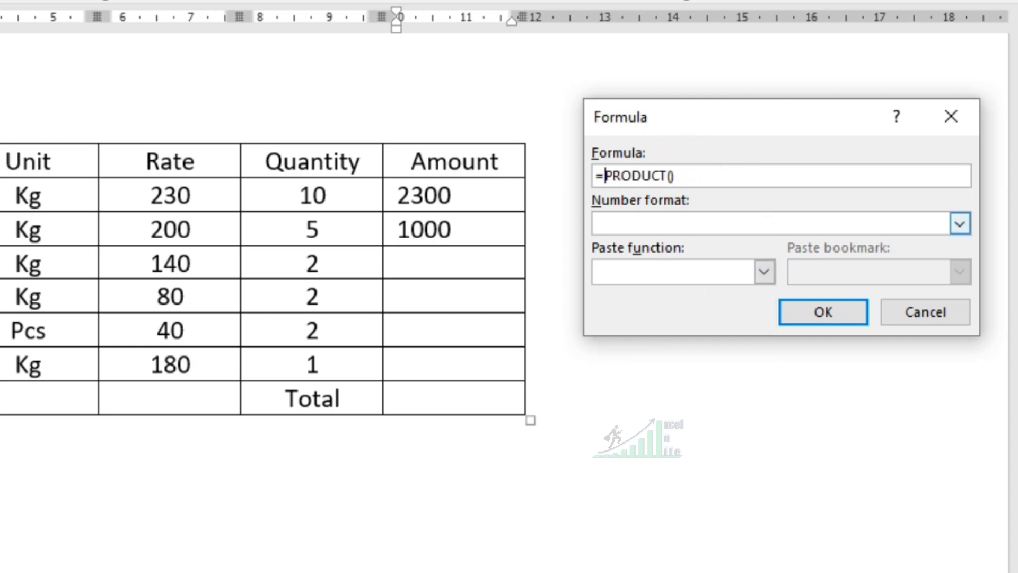
text(LEFT)
click(832, 318)
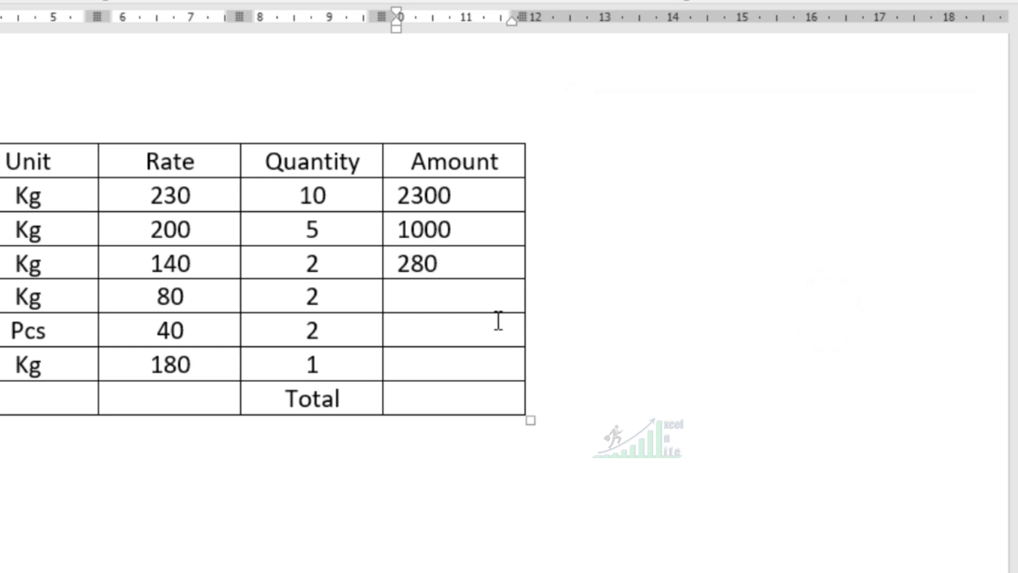
- Repeat the product formula in the Amount cells of the Guava, Pineapple and Pears rows
click(409, 296)
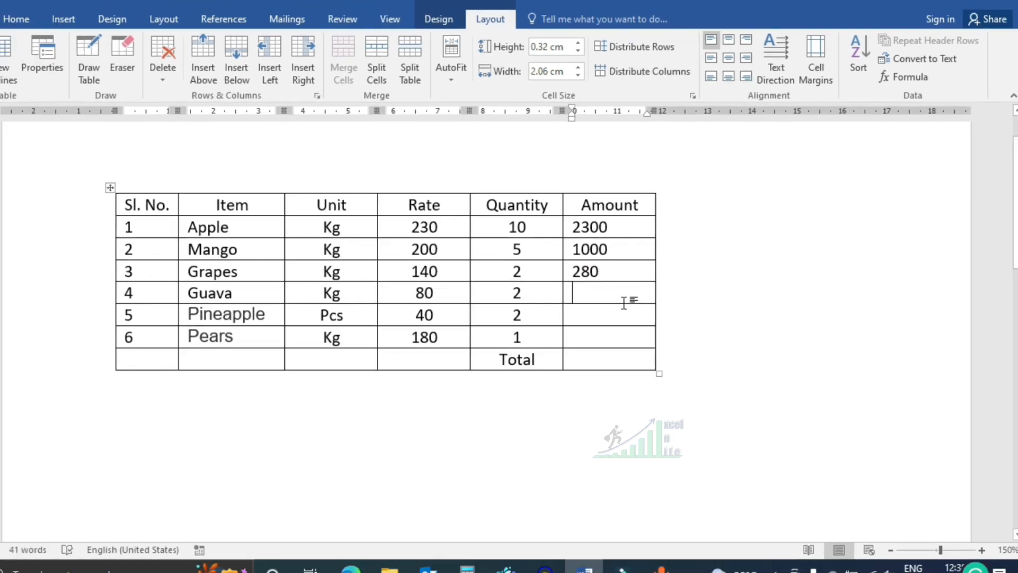
key(F4)
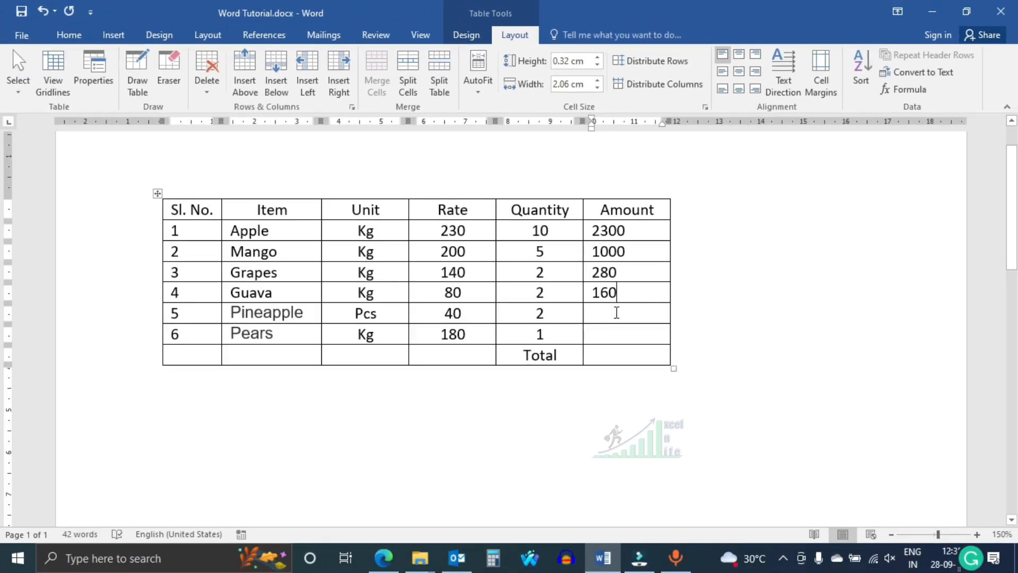
click(615, 313)
key(F4)
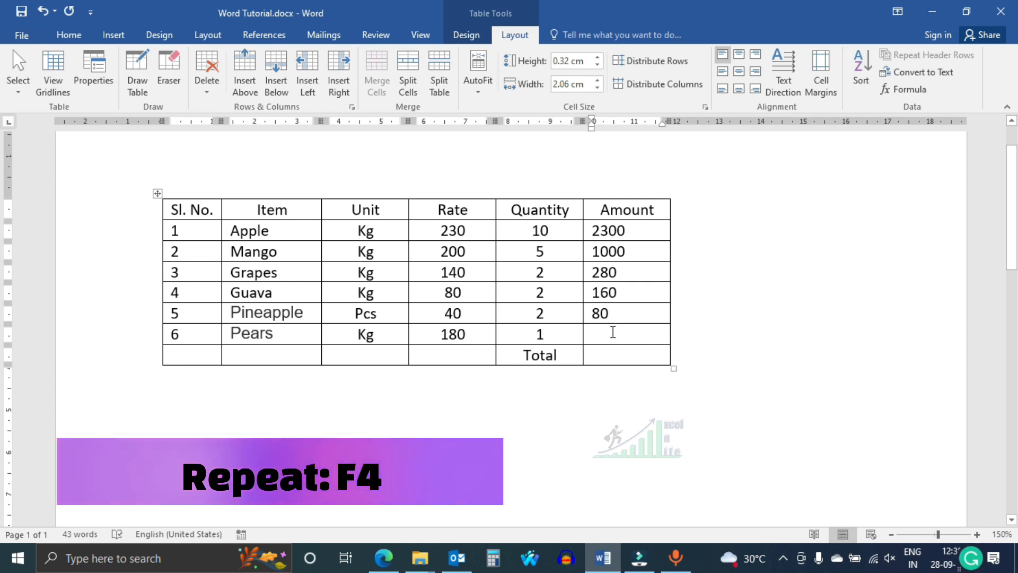
click(609, 332)
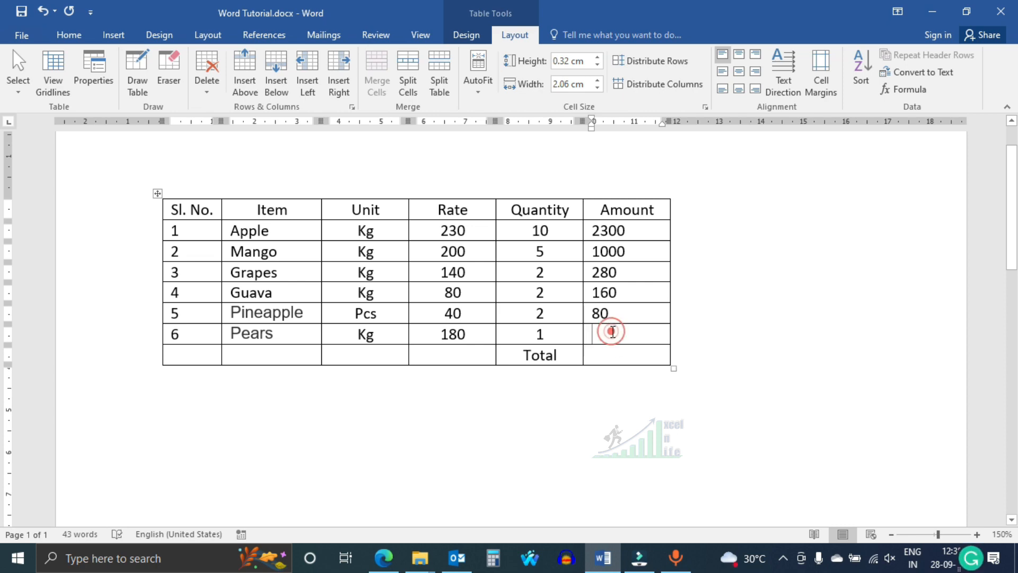
text(180)
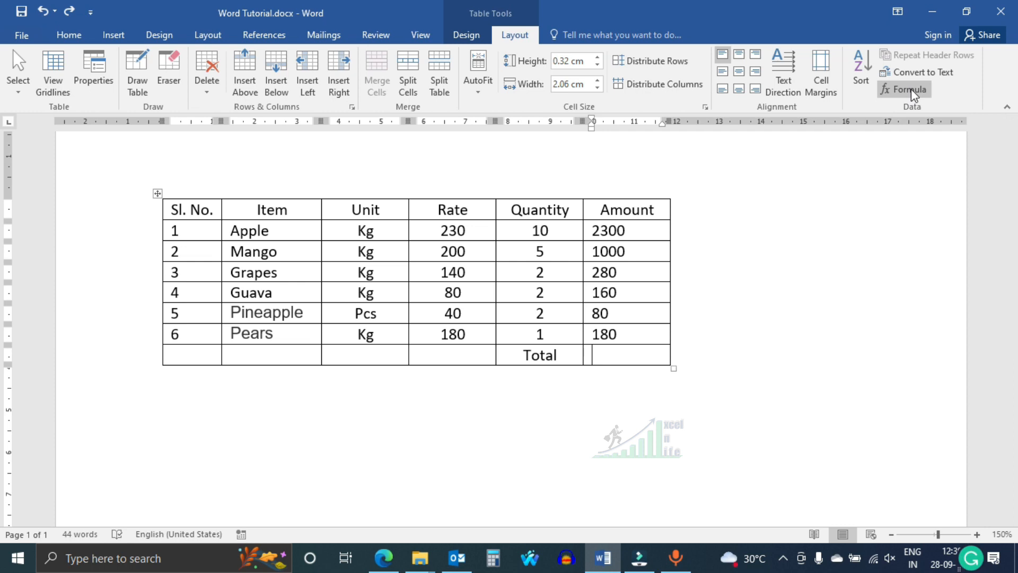
- Total the amounts in the Total row with =SUM(ABOVE) and align the whole Amount column center right
click(910, 90)
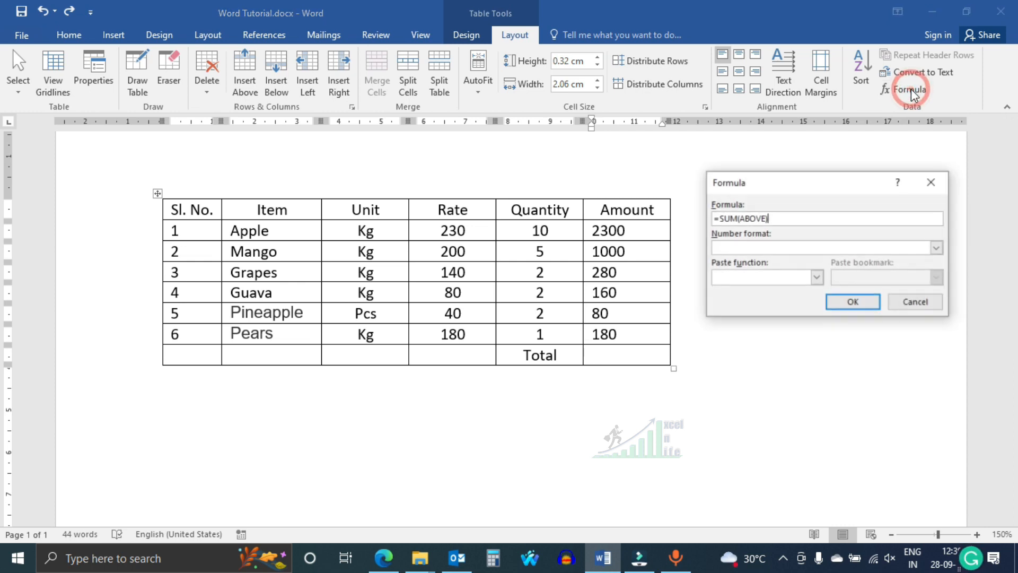
click(854, 302)
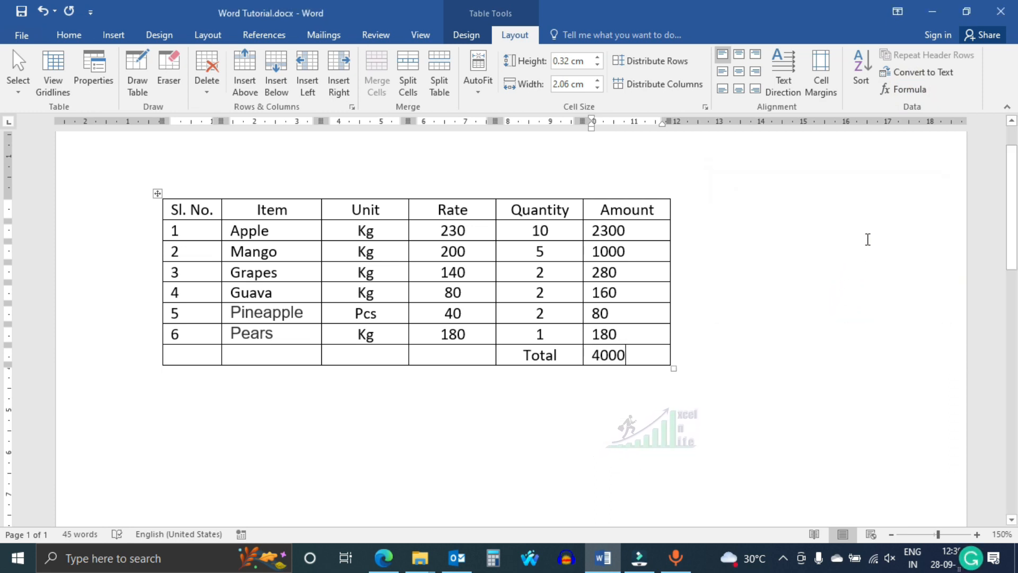
click(627, 197)
click(755, 71)
click(721, 342)
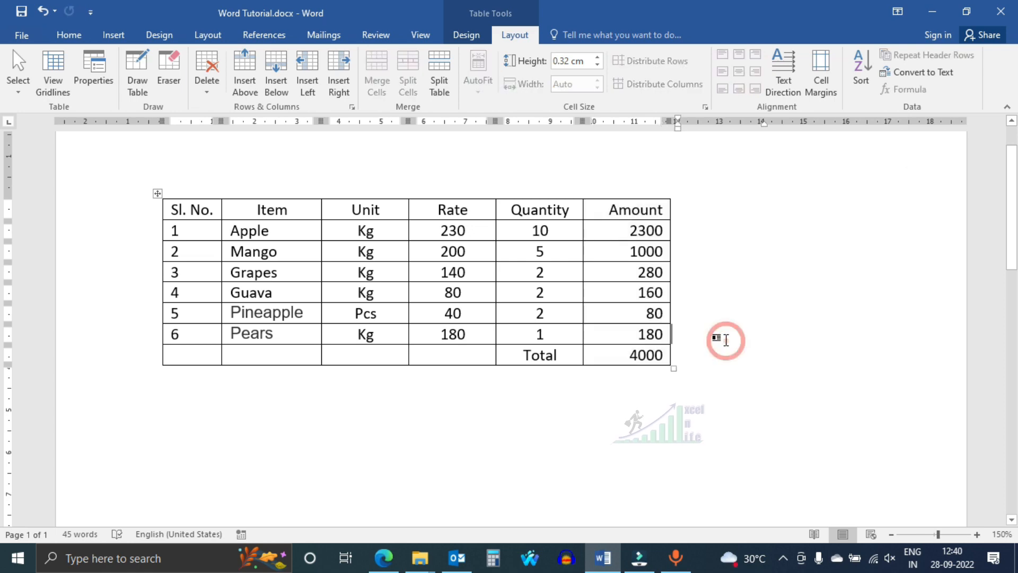
- Apply a blue banded table style with a solid header row and widen the Sl. No. column slightly
click(466, 34)
click(555, 86)
click(271, 265)
drag(222, 293, 236, 292)
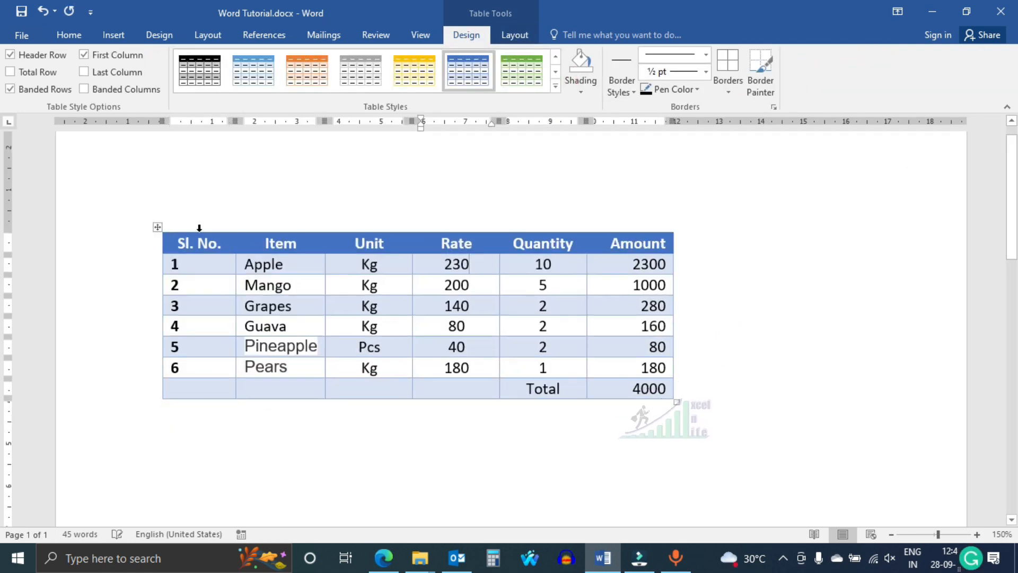
- Center the contents of the Sl. No. column
click(198, 228)
click(515, 35)
click(739, 72)
click(745, 251)
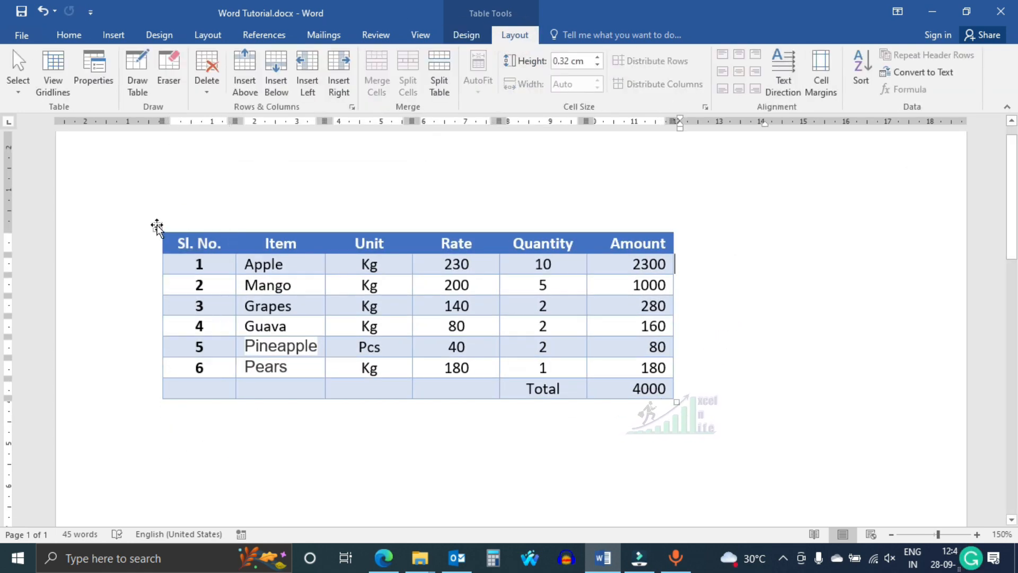
- Convert the table to plain text with tabs as the separator
click(397, 305)
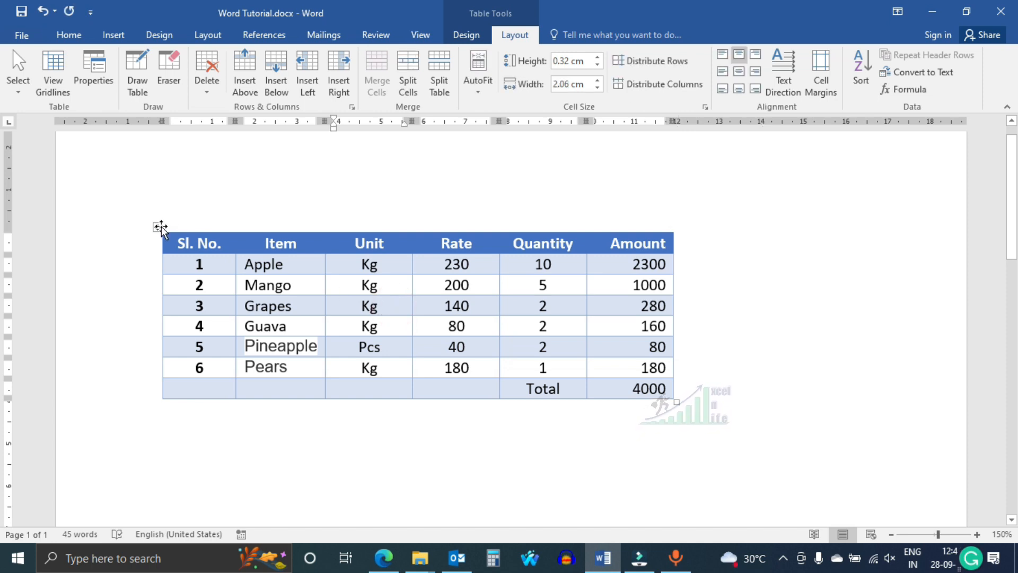
click(927, 72)
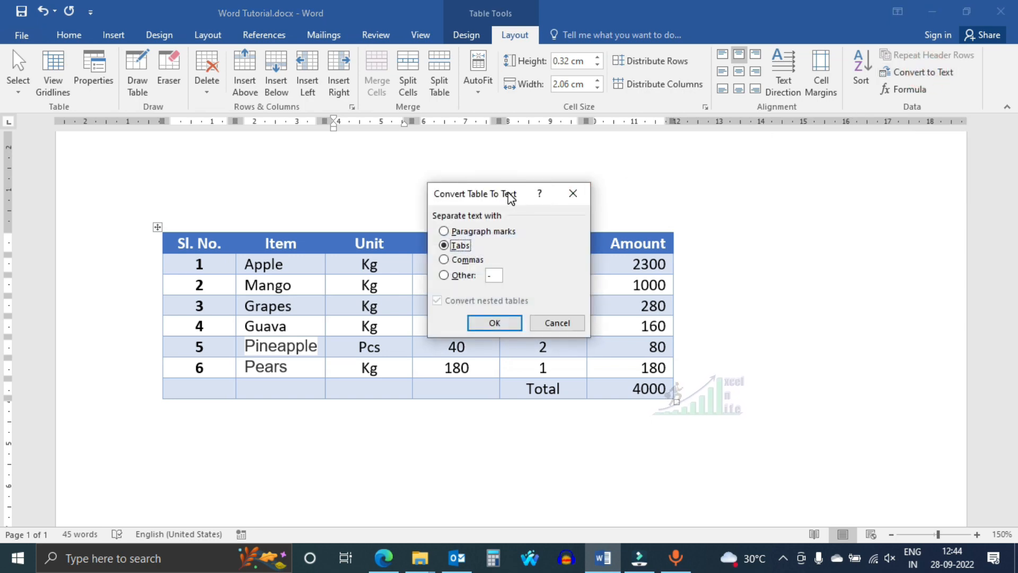
drag(510, 197, 782, 169)
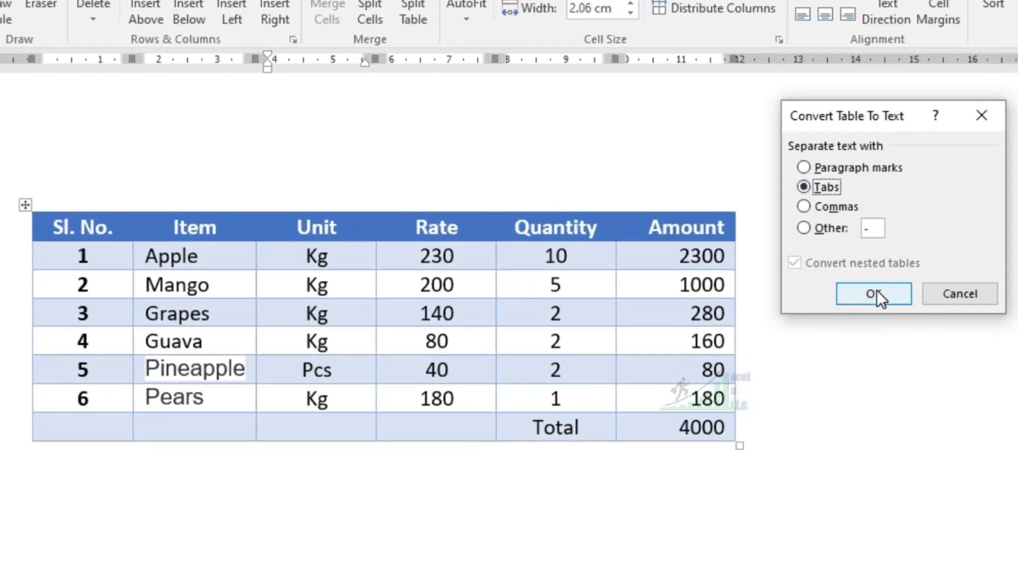
click(875, 292)
scroll(827, 297, down, 2)
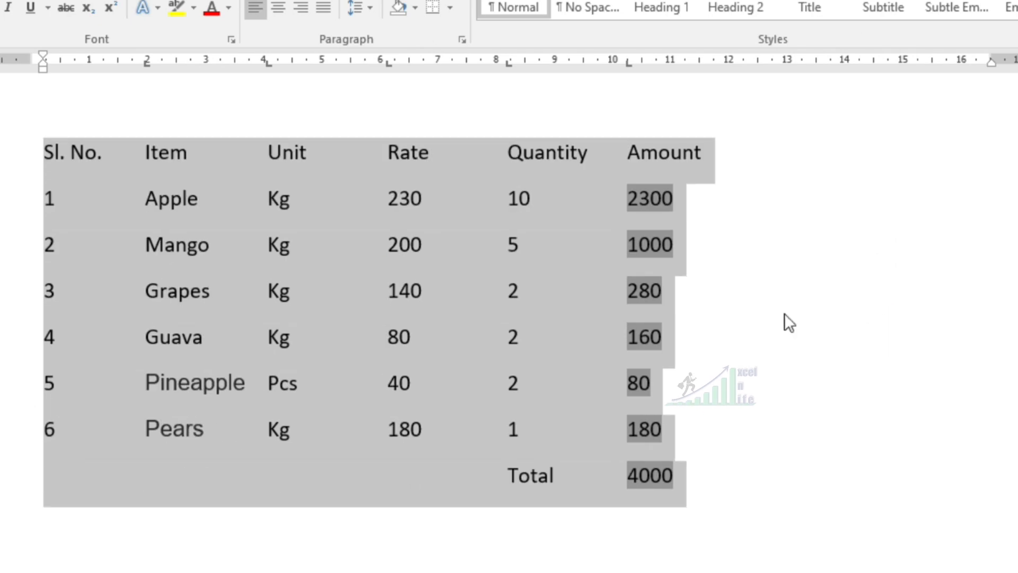
- Select all the converted text lines and add borders around and between them
click(746, 330)
drag(45, 153, 713, 480)
click(371, 2)
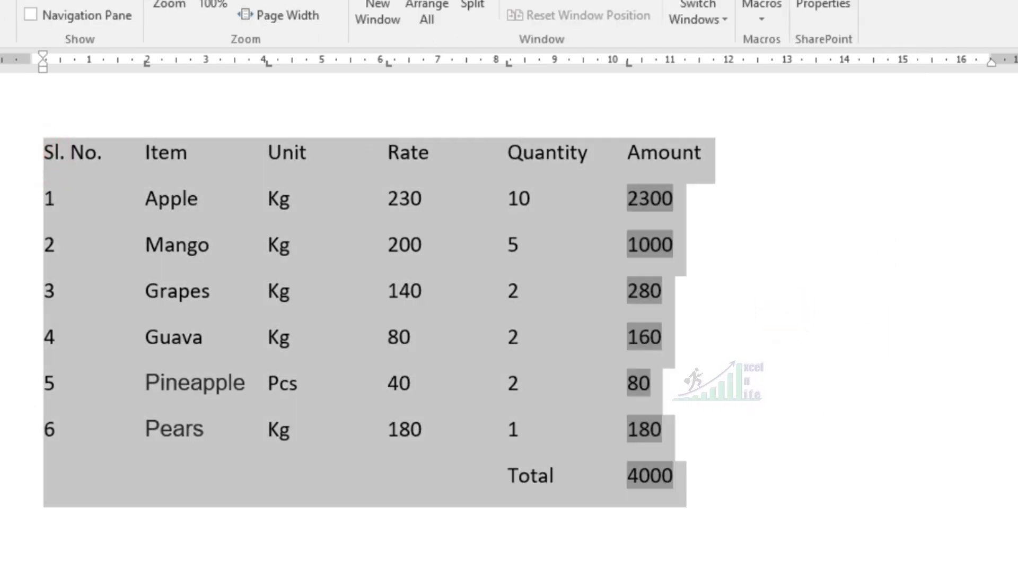
click(69, 35)
click(450, 8)
click(462, 158)
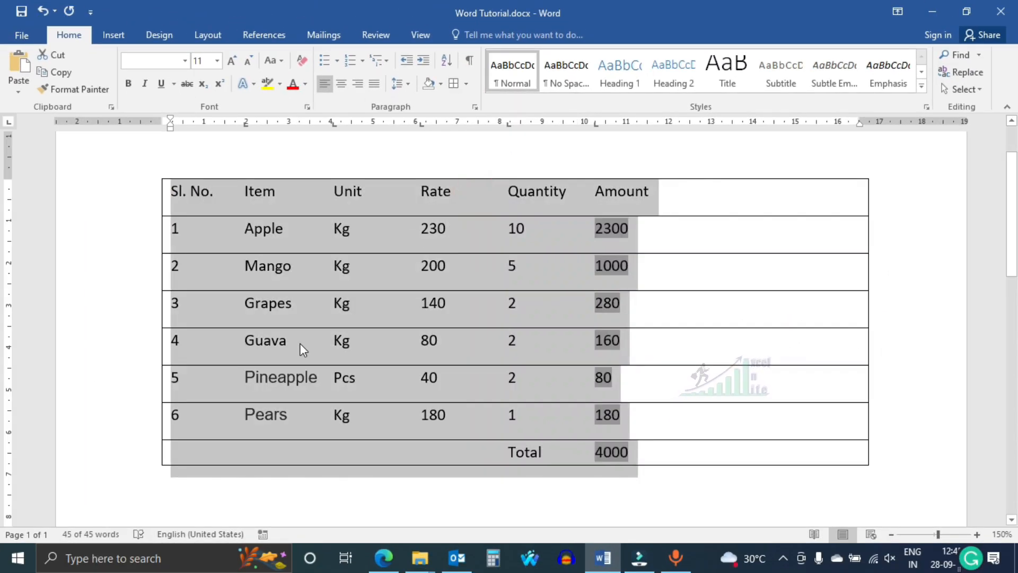
click(896, 376)
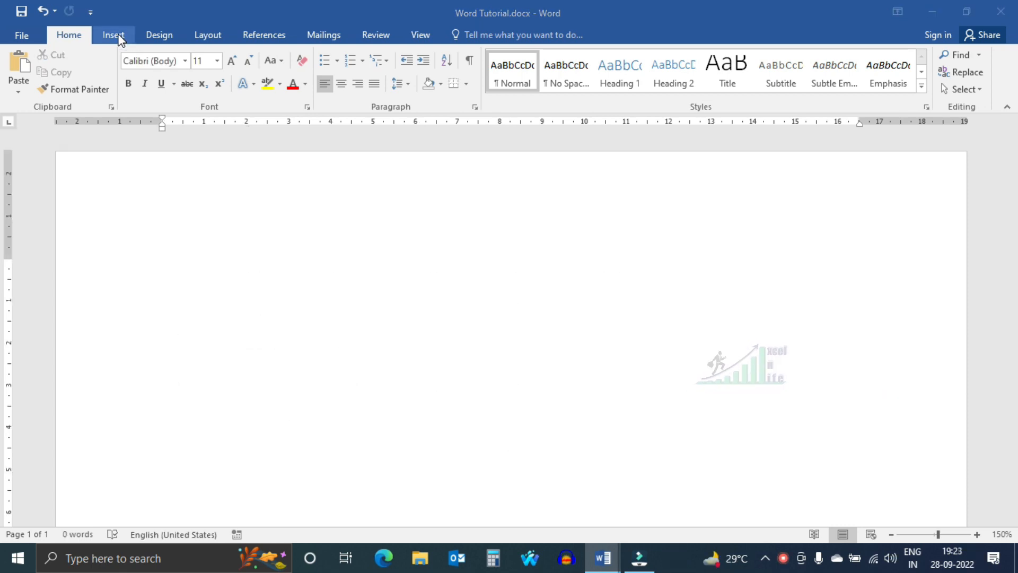
- Insert an embedded Excel spreadsheet as a table in the blank document
click(113, 35)
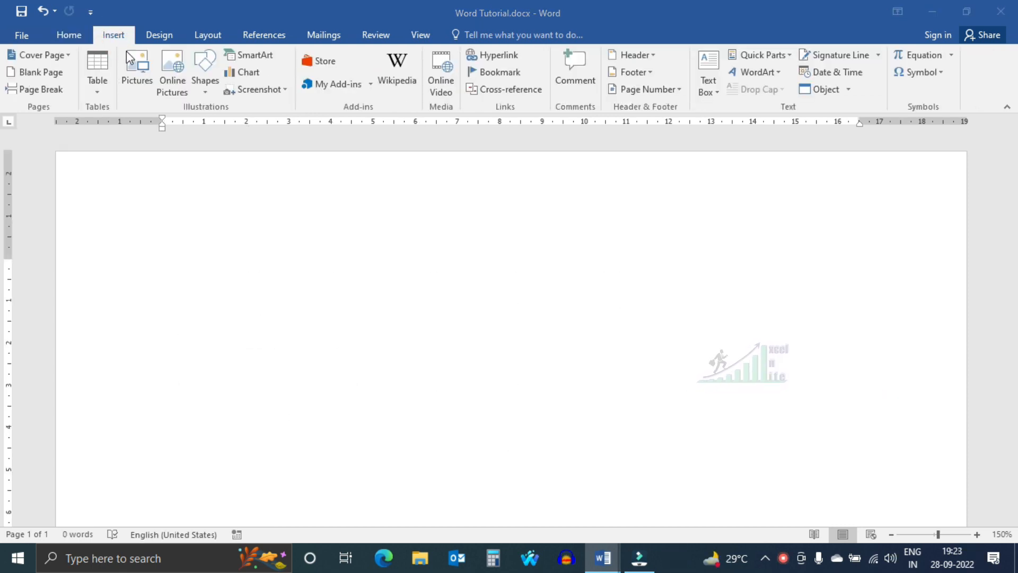
click(97, 94)
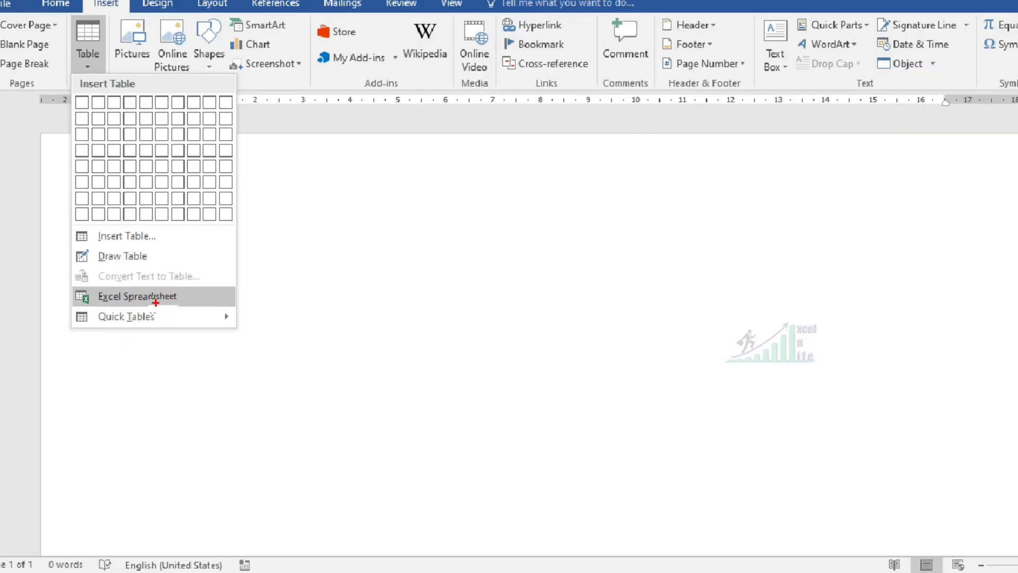
click(156, 302)
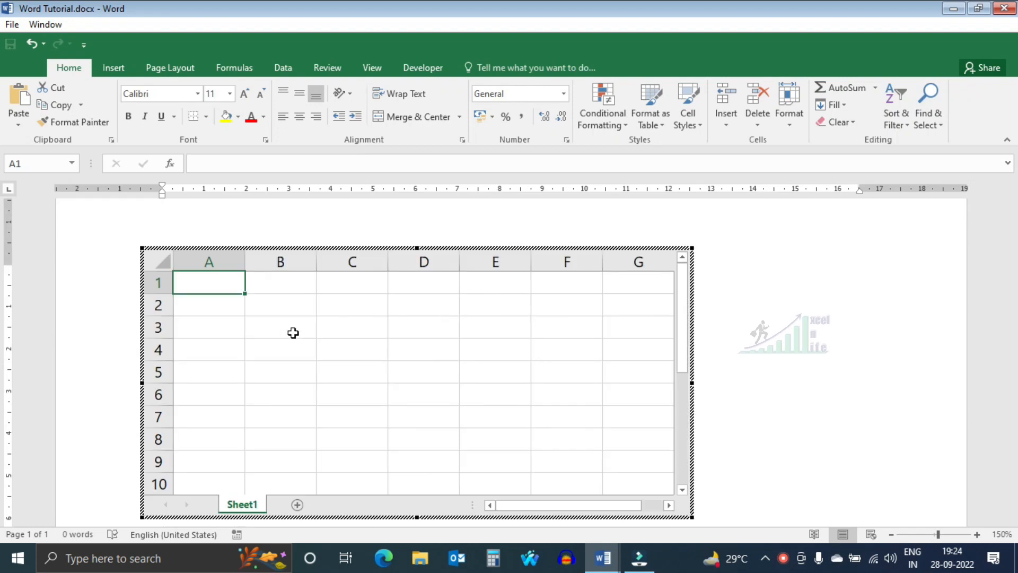
- Enter the headings Sl, Item, Unit, Rate, Quantity and Amount across row 1 of the embedded sheet
text(Sl)
key(Tab)
text(Item)
key(Tab)
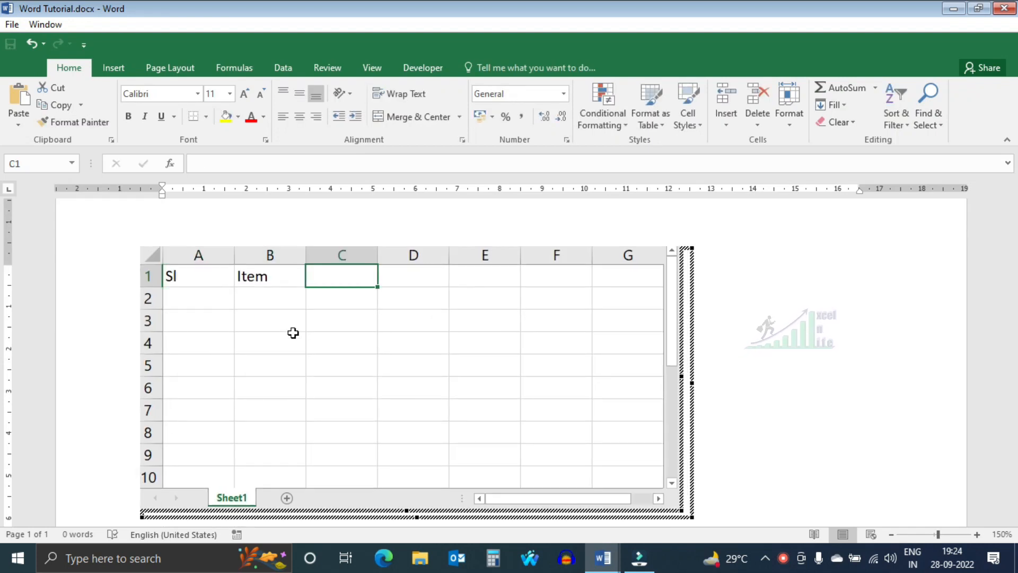
text(Unit)
key(Tab)
text(Rate	Quantity	Amount)
key(Return)
- Enter the rows 1, Mango, Kg, 120, 10 and 2, Apple, Kg, 210, 5 under the headings, with the label Total in E4
text(1	Mango	Kg	120	10)
key(Return)
text(2	Apple	Kg	210	5)
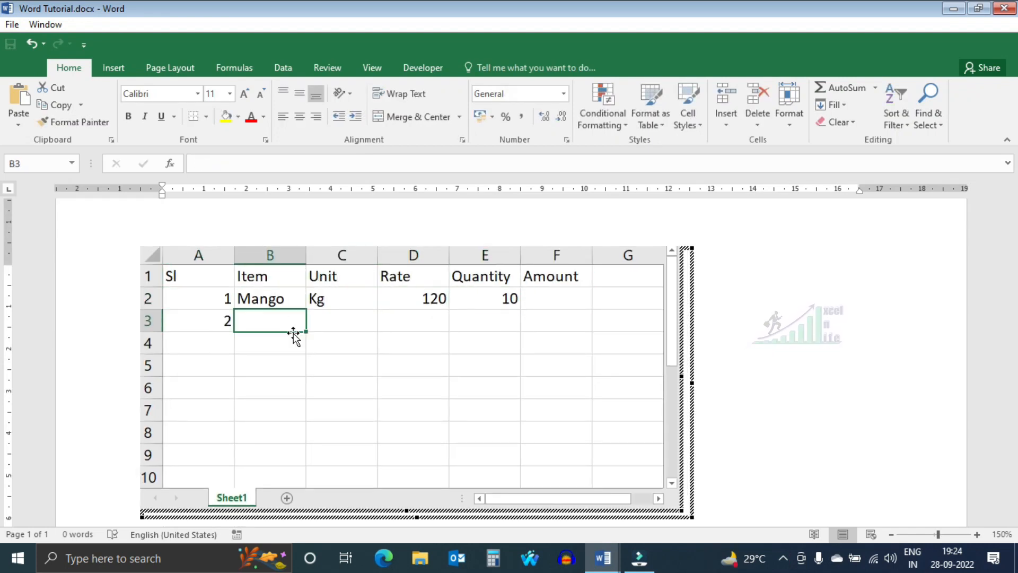
key(Down)
key(Left)
text(Total)
key(Return)
- Apply borders to all cells of the range A1:F4 in the embedded sheet
drag(199, 276, 557, 343)
click(206, 117)
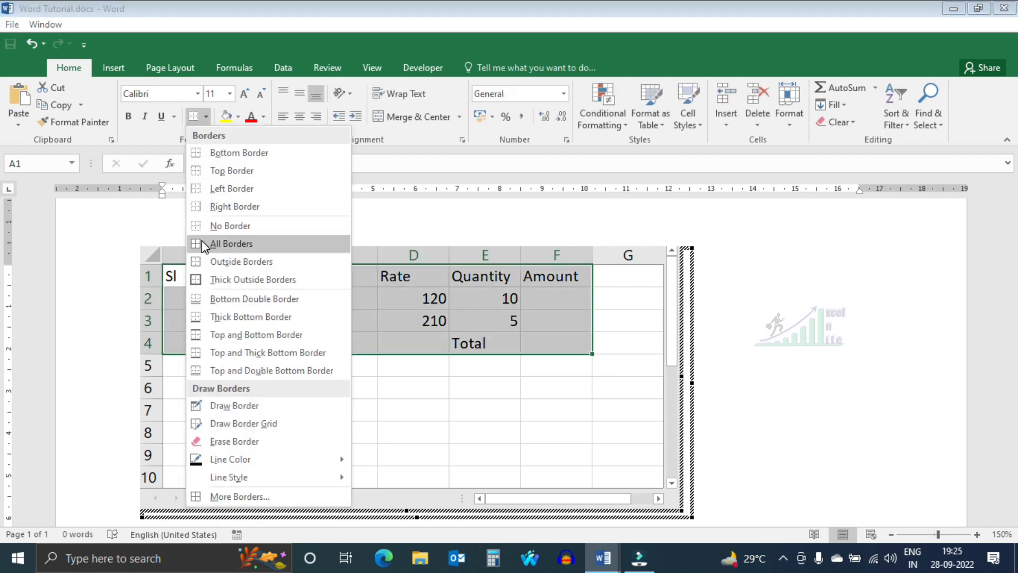
click(202, 243)
- Calculate the Mango amount in F2 as rate times quantity (=D2*E2) and fill the formula down to the Apple row
click(556, 298)
text(=)
key(Left)
key(Left)
text(*)
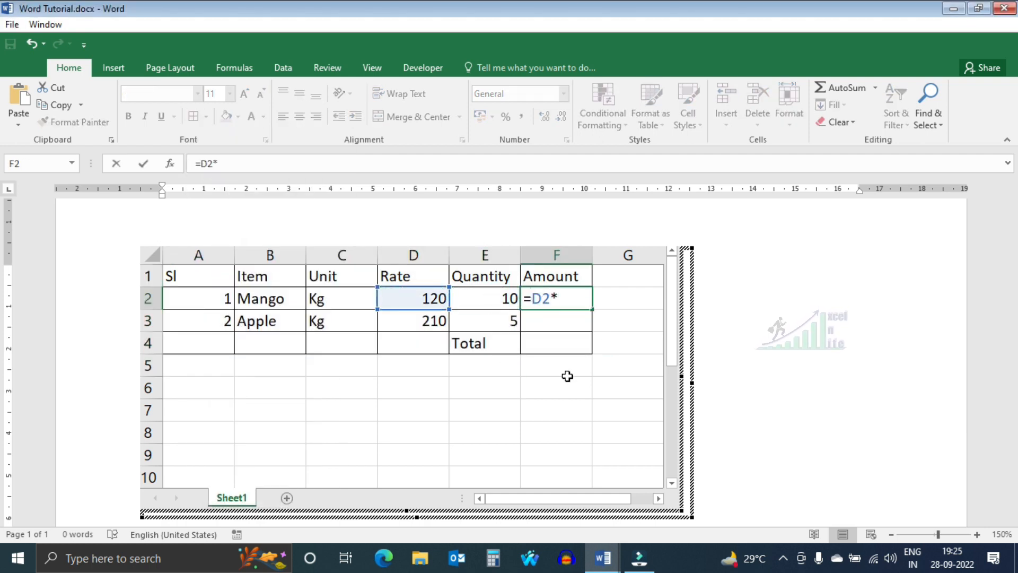
key(Left)
key(Return)
key(Up)
key(Down)
key(ctrl+d)
- Total the two item amounts in F4 with a SUM formula over F2:F3
key(Down)
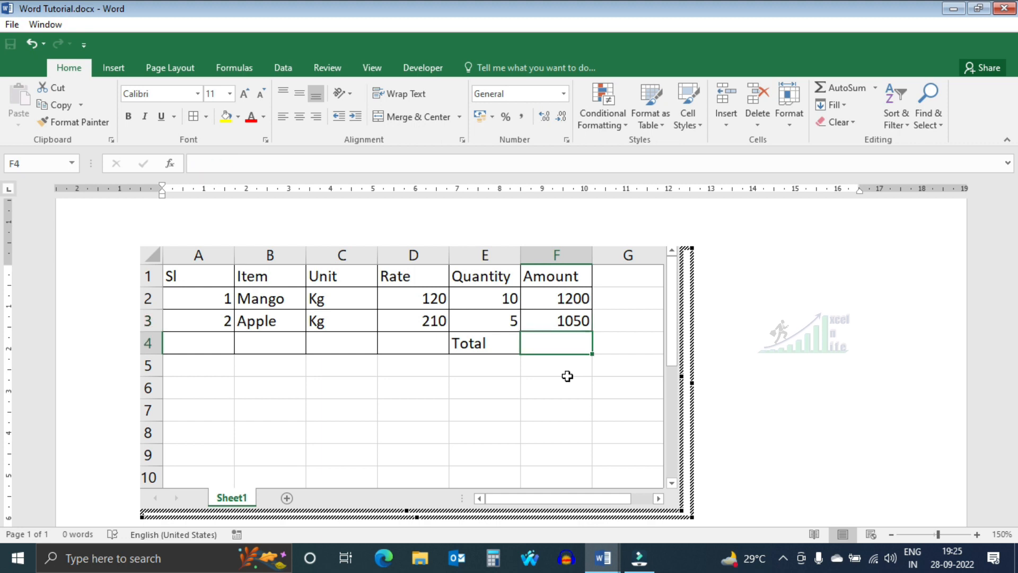
text(=sum()
key(Up)
key(shift+Up)
key(Return)
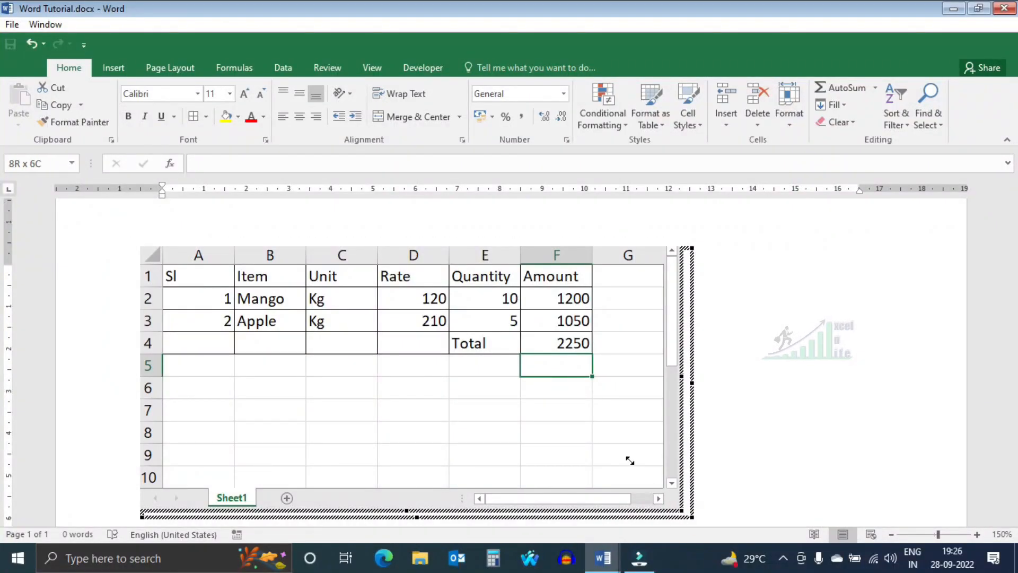
- Shrink the embedded sheet's frame to columns A to F and rows 1 to 4, and center the object on the page
drag(630, 460, 610, 441)
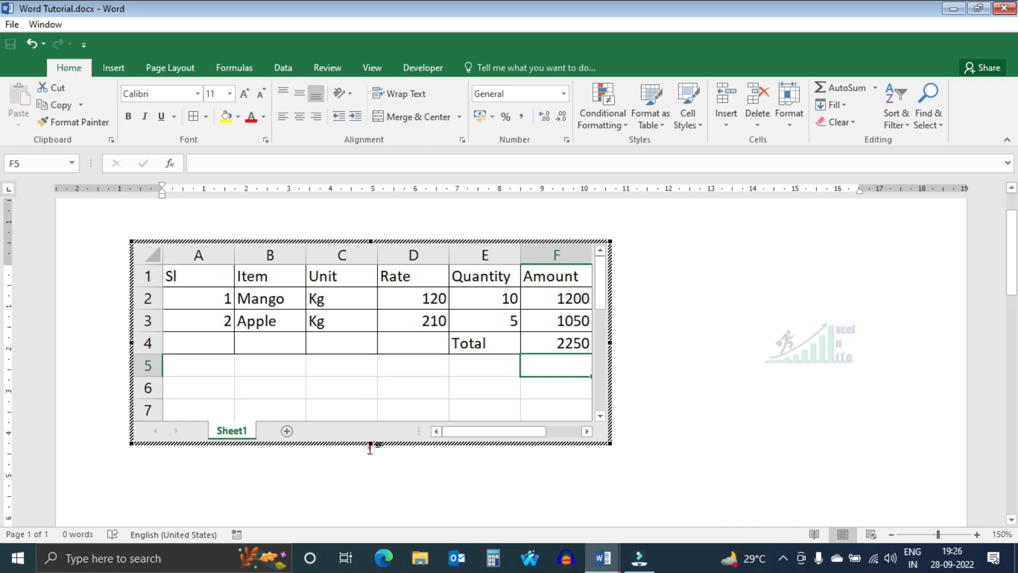
click(698, 411)
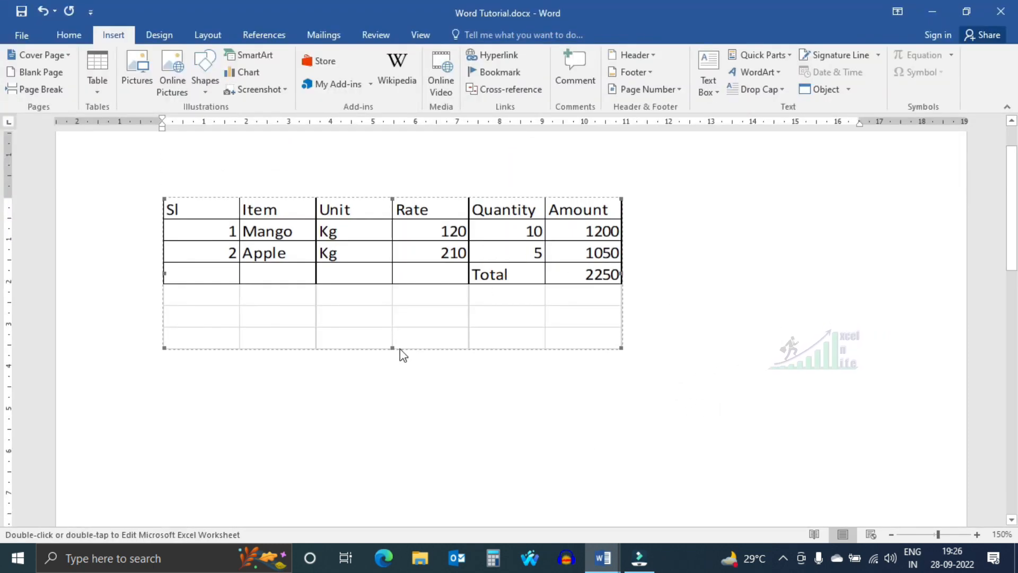
double_click(416, 269)
drag(389, 457, 367, 381)
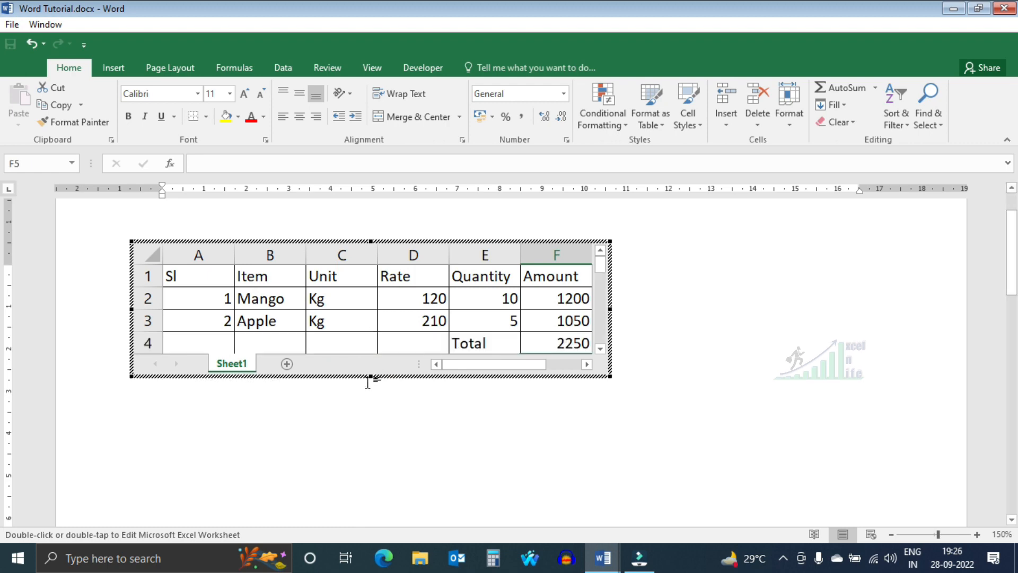
click(738, 382)
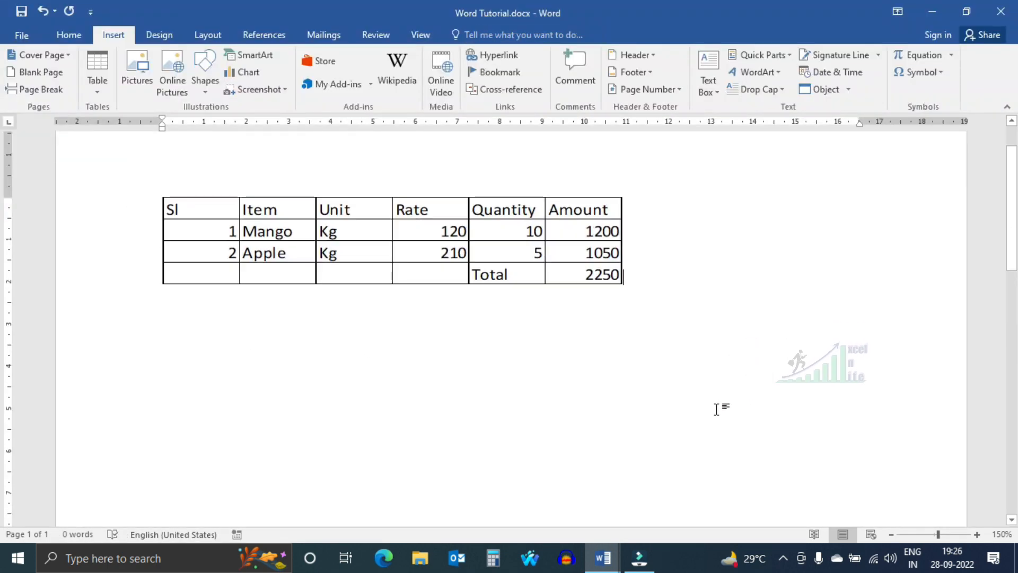
click(71, 38)
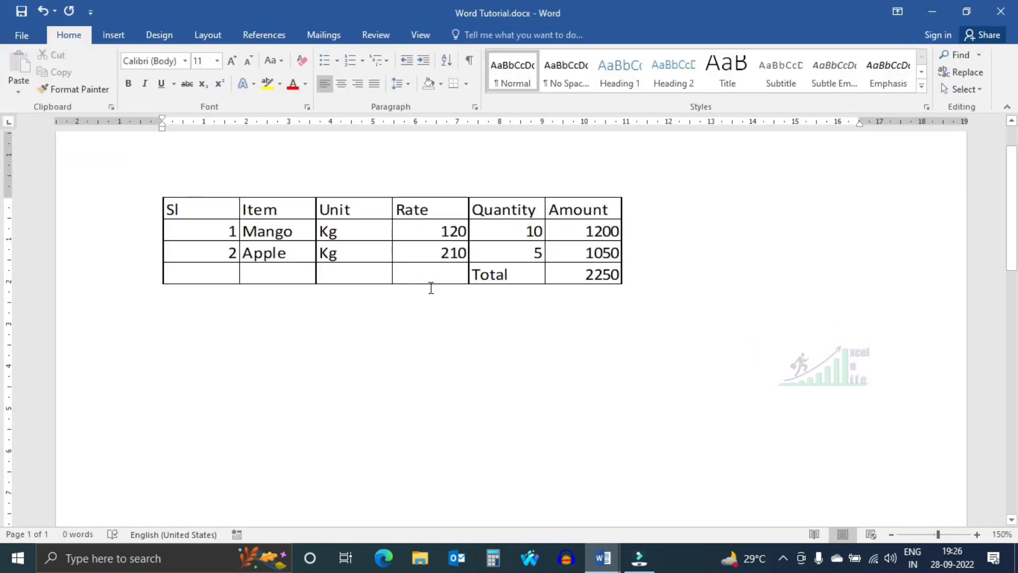
click(343, 83)
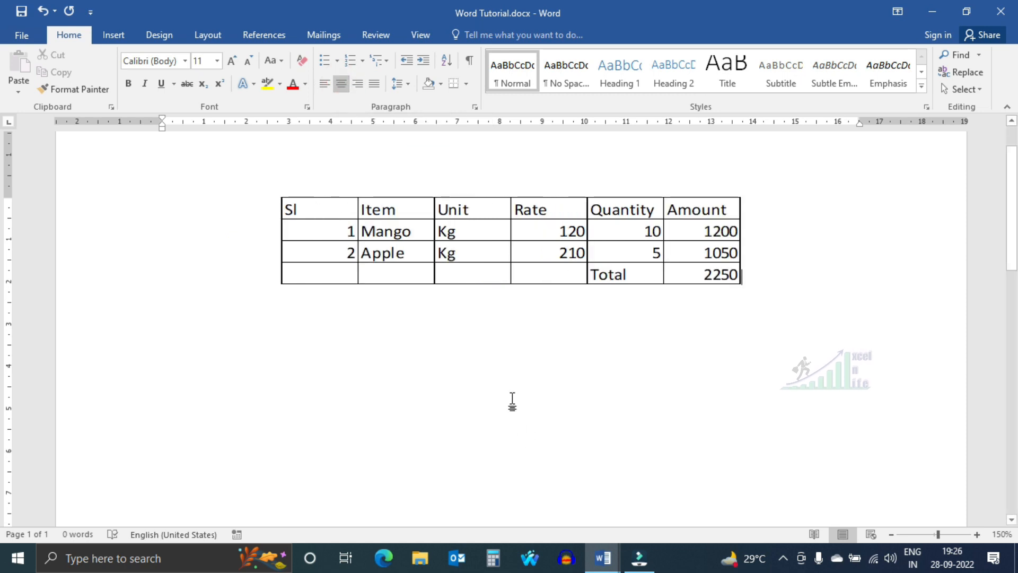
- Insert the built-in Calendar 2 quick table below the embedded spreadsheet
click(507, 362)
click(113, 35)
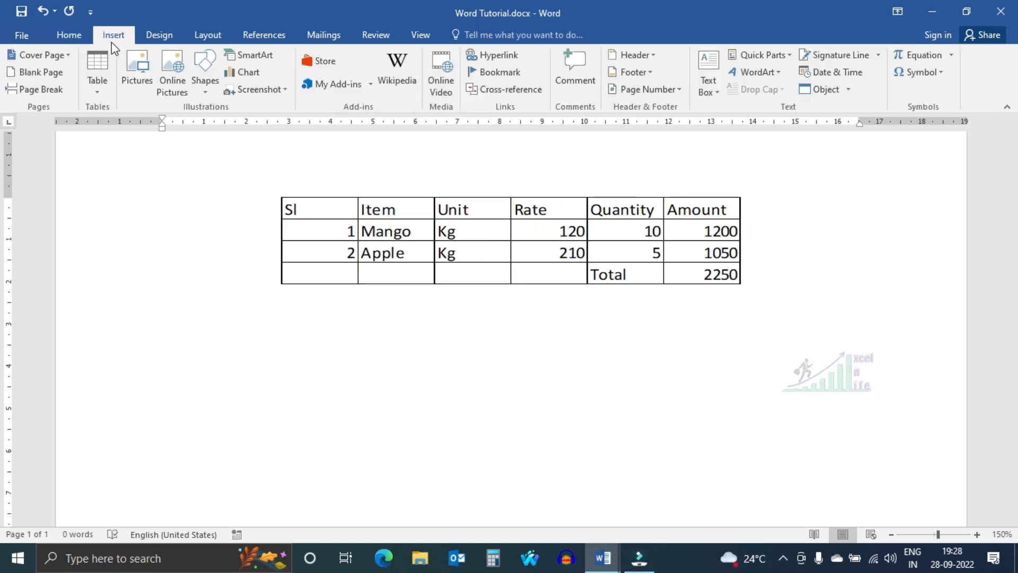
click(98, 91)
mouse_move(144, 314)
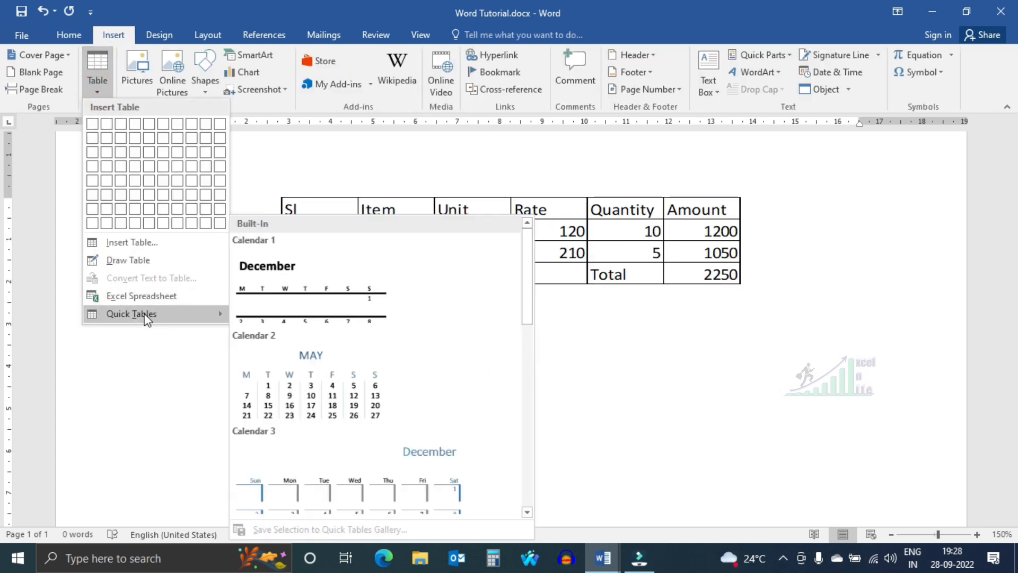
scroll(317, 304, down, 3)
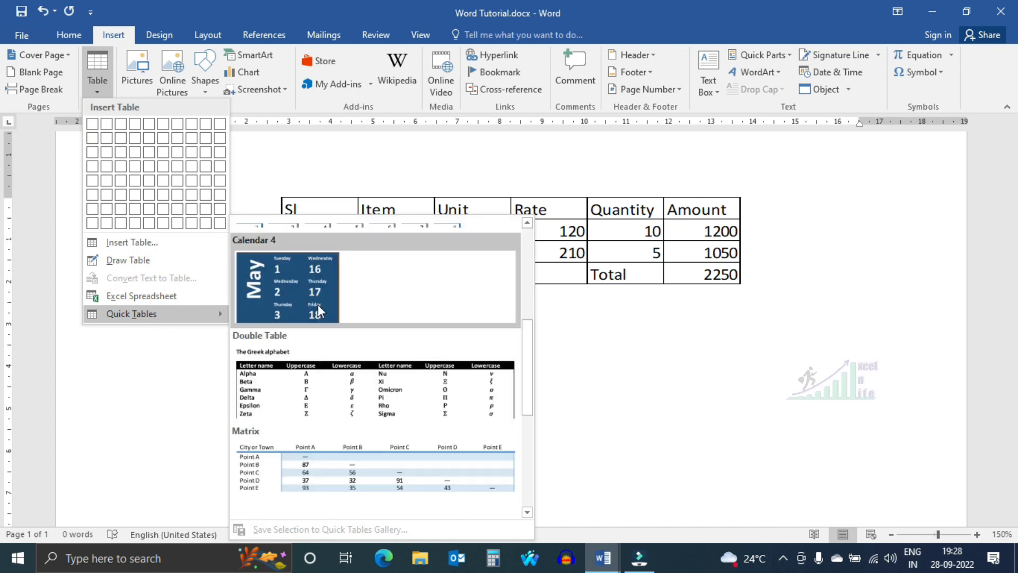
scroll(317, 304, down, 3)
scroll(330, 336, up, 6)
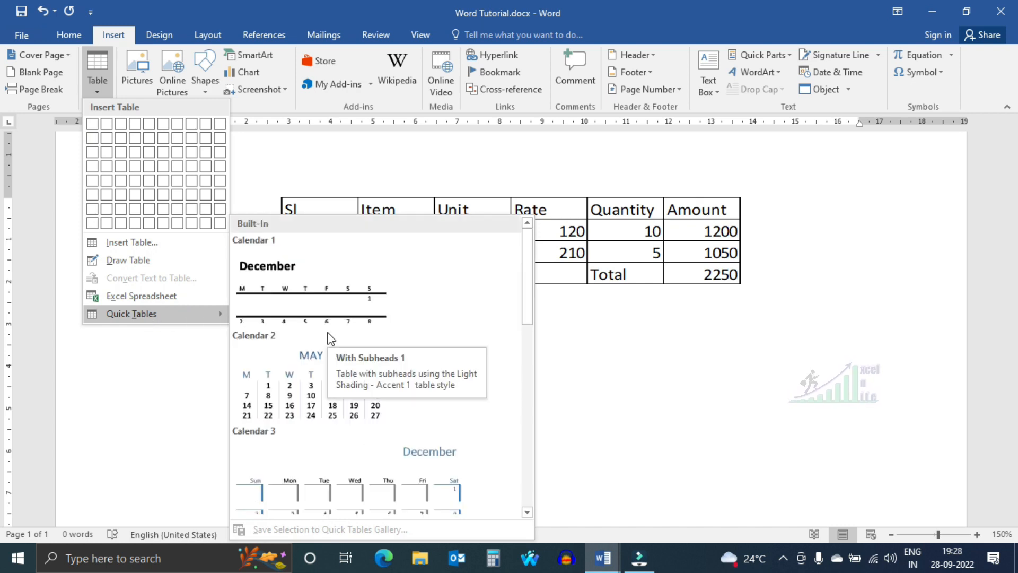
click(312, 385)
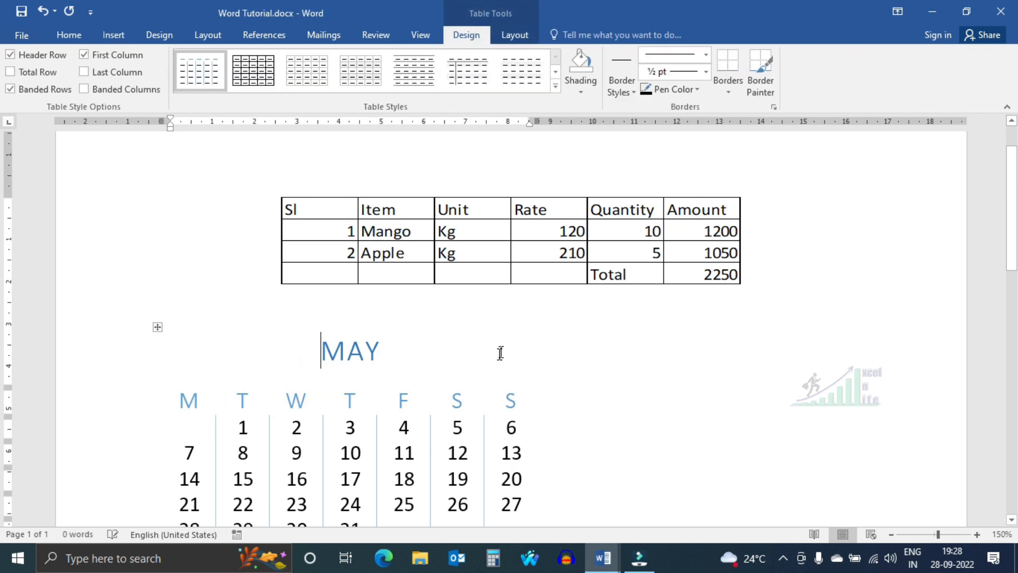
scroll(539, 336, down, 3)
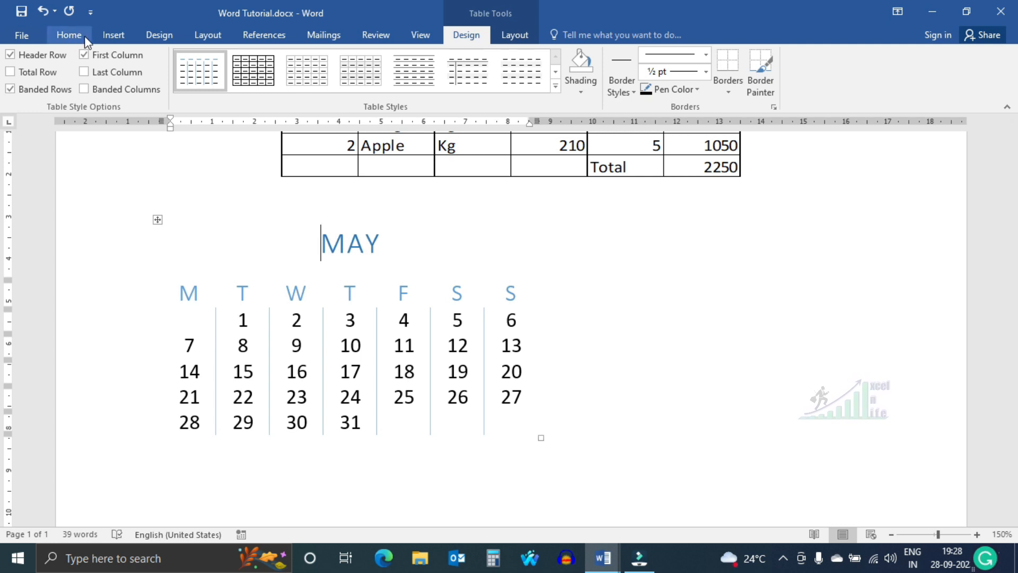
click(115, 33)
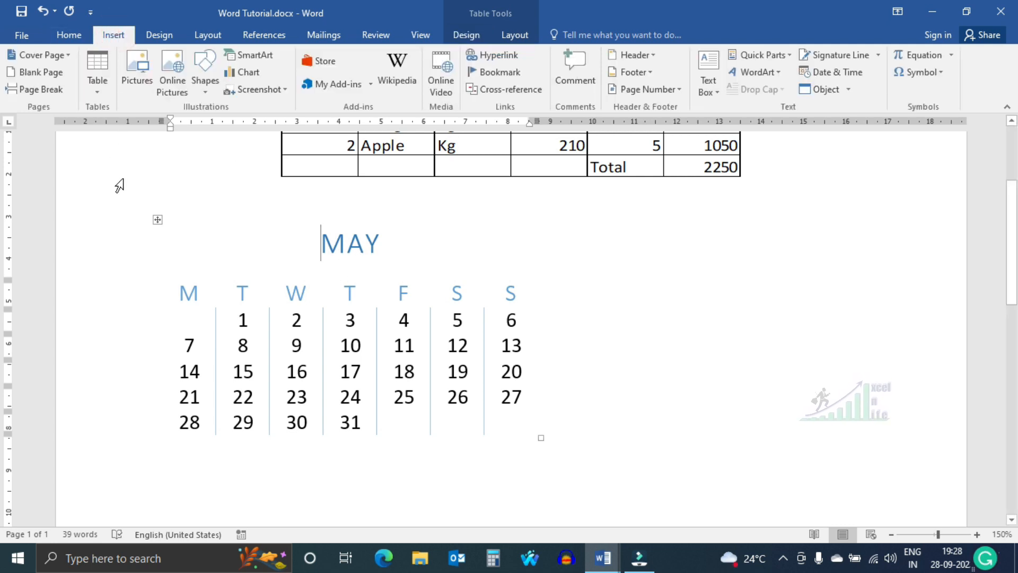
click(281, 303)
click(365, 323)
click(424, 325)
click(481, 332)
click(512, 369)
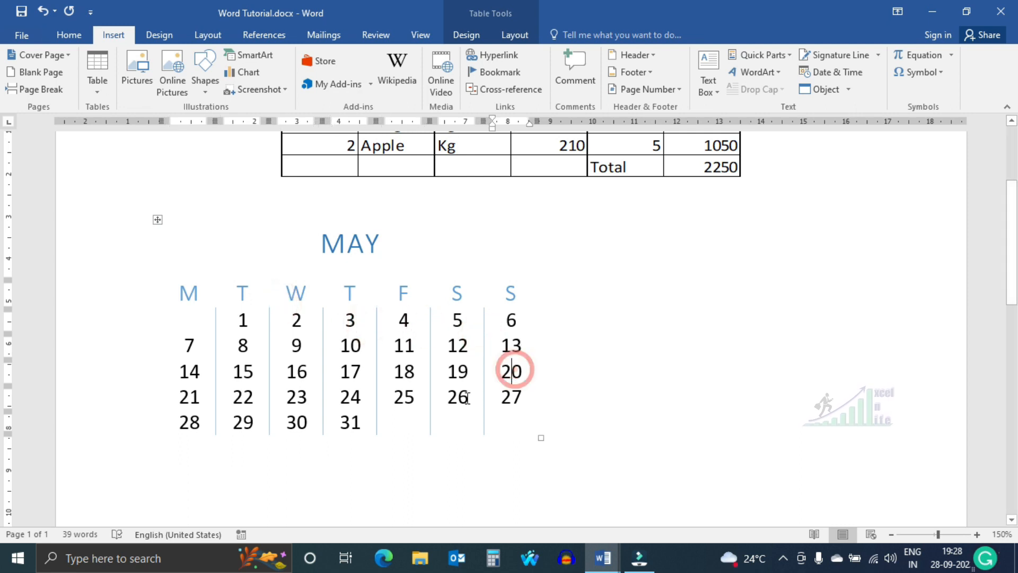
click(459, 397)
click(348, 353)
click(317, 385)
click(264, 370)
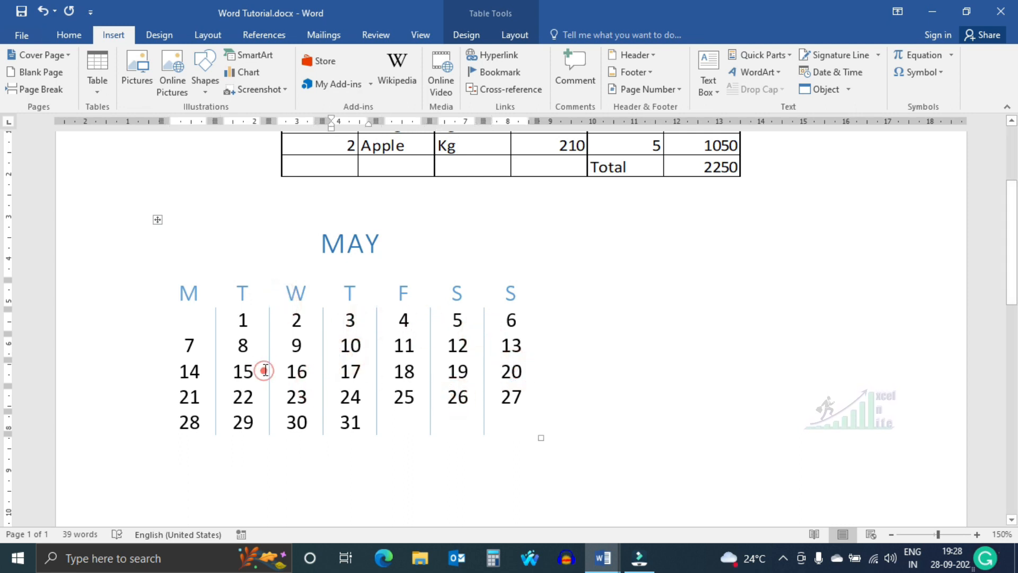
click(271, 298)
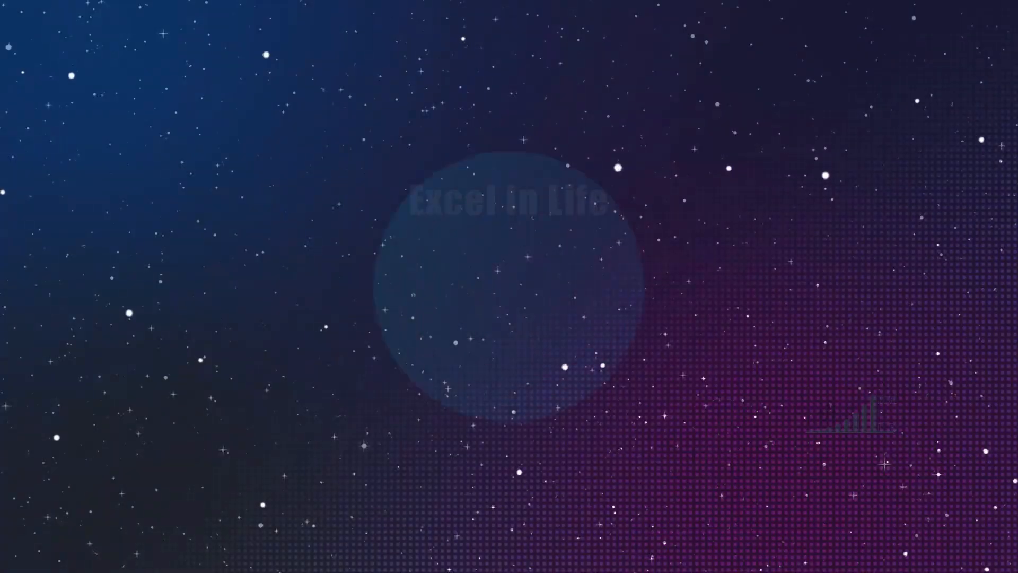